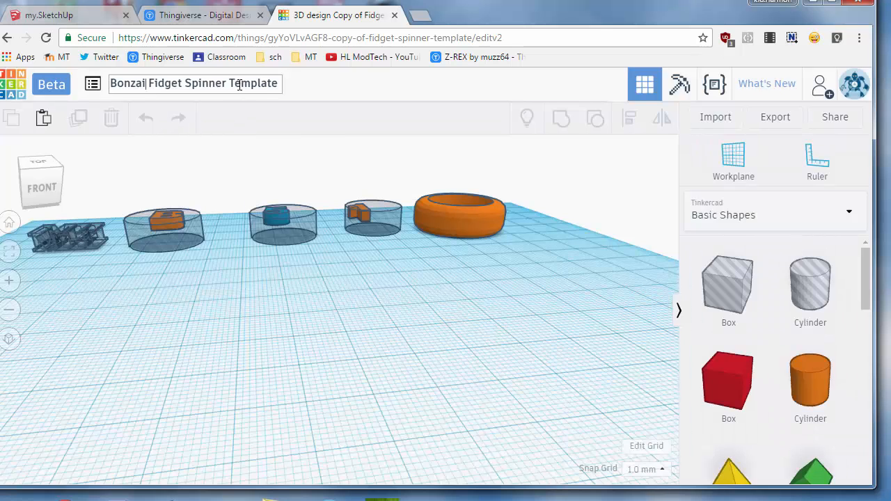
Rename the design to "Bonzai Fidget Spinner" by removing the last word of its title
{"action": "double_click", "coordinate": [239, 84]}
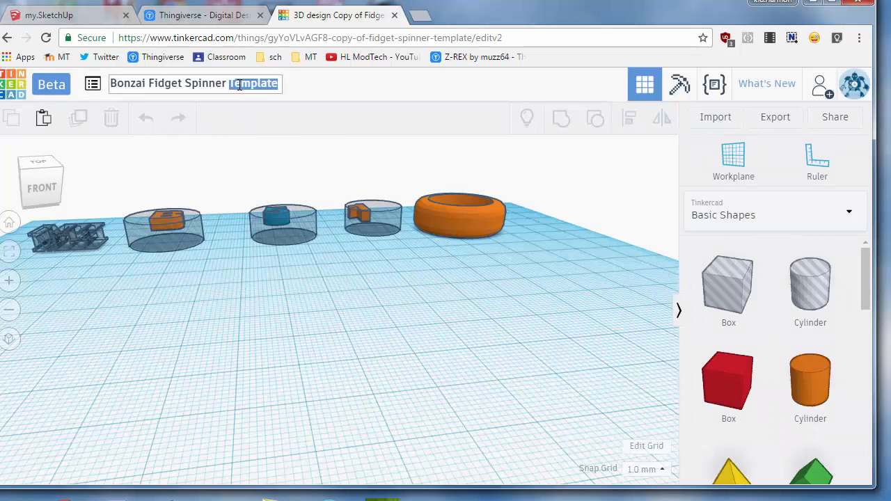
{"action": "key", "text": "BackSpace"}
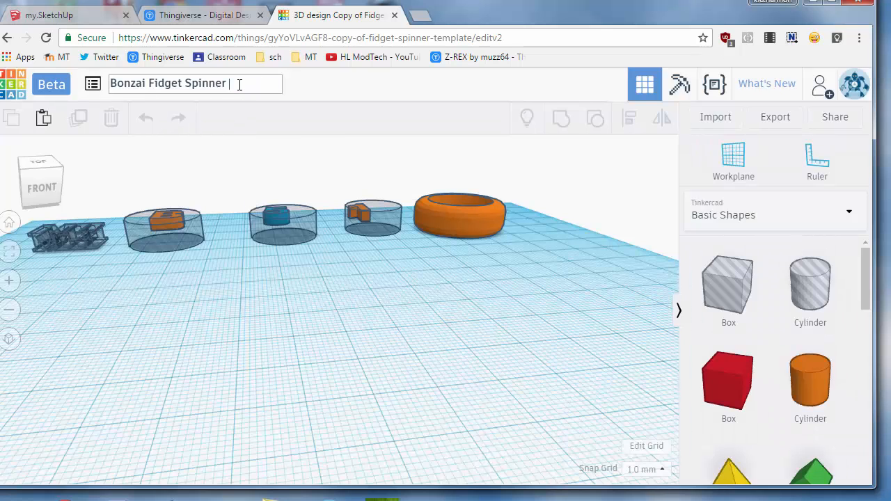
{"action": "left_click", "coordinate": [244, 278]}
Duplicate the orange ring and move the copy about 95.8 mm forward and 60.8 mm sideways onto the empty workplane area
{"action": "right_click_drag", "start_coordinate": [257, 383], "coordinate": [295, 310]}
{"action": "right_click_drag", "start_coordinate": [153, 232], "coordinate": [125, 258]}
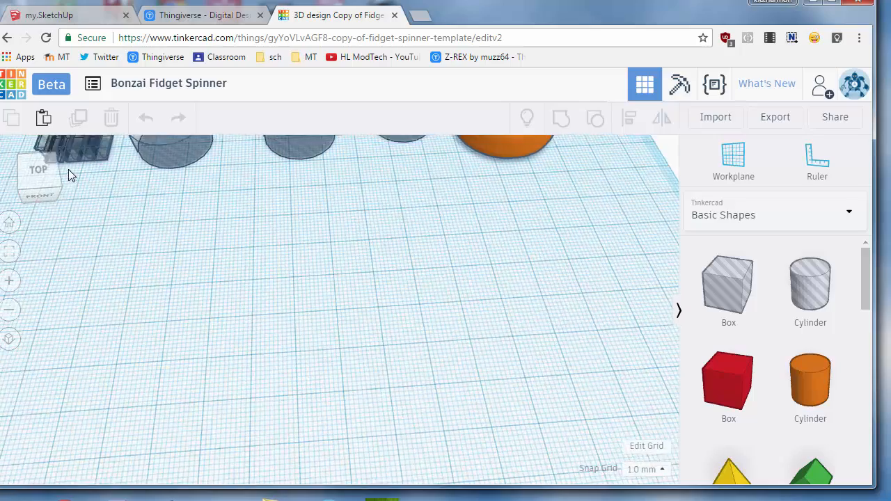
{"action": "left_click", "coordinate": [34, 170]}
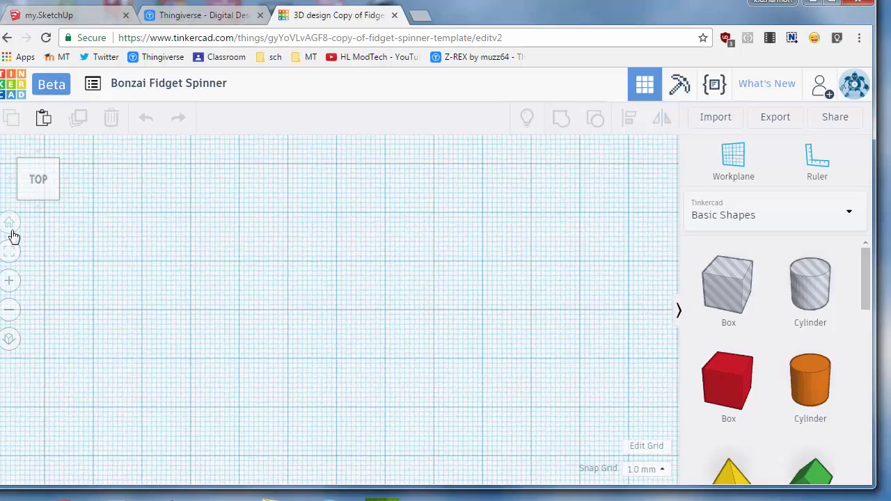
{"action": "left_click", "coordinate": [10, 253]}
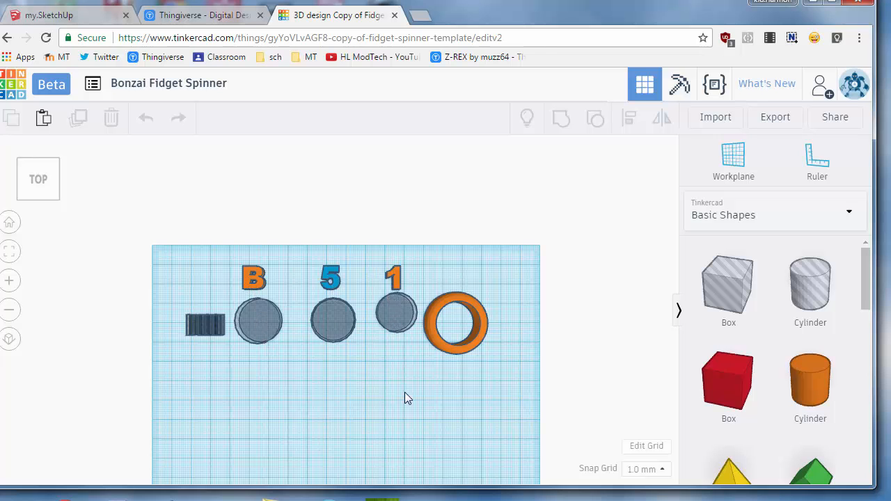
{"action": "right_click_drag", "start_coordinate": [405, 393], "coordinate": [428, 322]}
{"action": "left_click", "coordinate": [427, 322]}
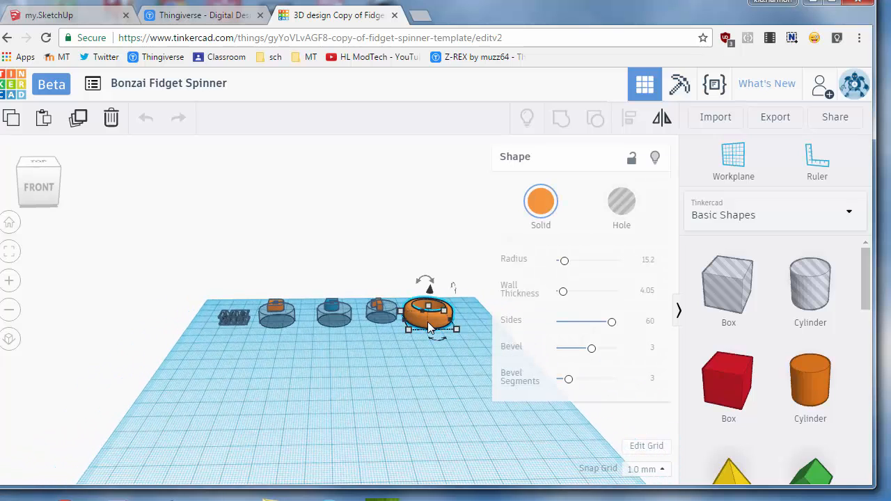
{"action": "key", "text": "ctrl+d"}
{"action": "left_click_drag", "start_coordinate": [427, 321], "coordinate": [337, 413]}
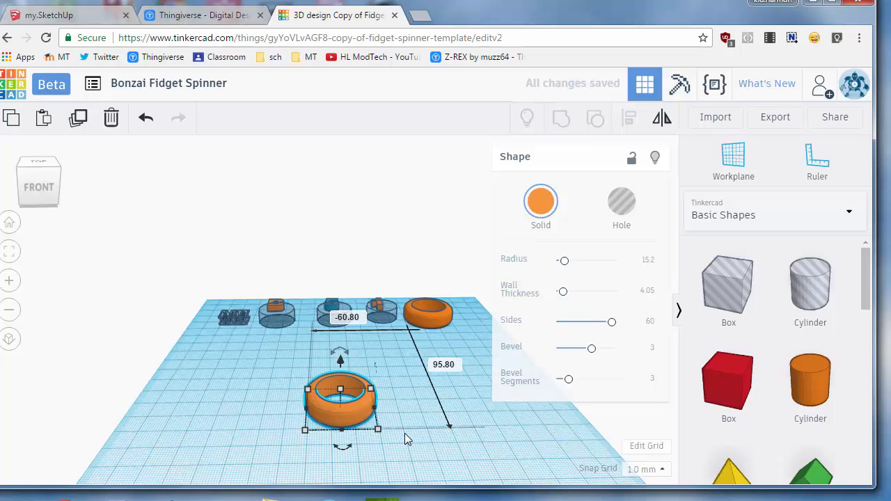
{"action": "left_click", "coordinate": [404, 433]}
Place a Twisted polygon from the Featured Shape Generators on the workplane beside the copied ring
{"action": "right_click_drag", "start_coordinate": [254, 436], "coordinate": [298, 451]}
{"action": "scroll", "coordinate": [298, 451], "scroll_direction": "up", "scroll_amount": 2}
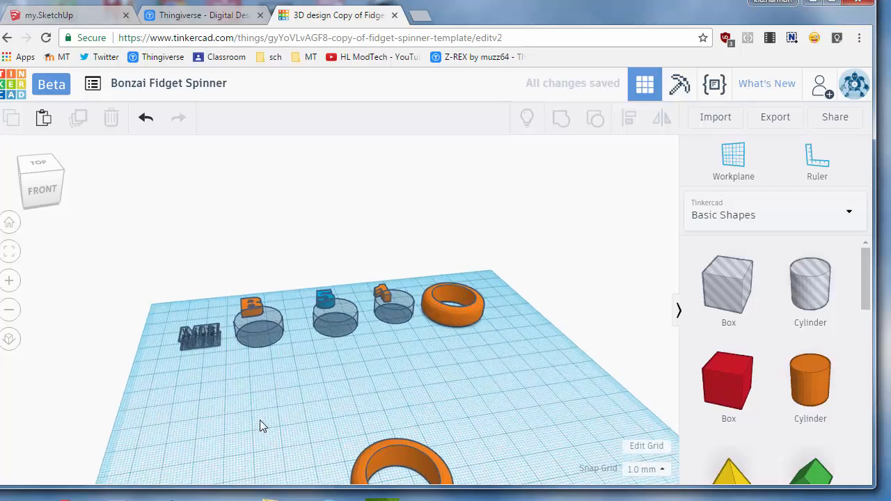
{"action": "right_click_drag", "start_coordinate": [260, 420], "coordinate": [208, 444]}
{"action": "scroll", "coordinate": [208, 444], "scroll_direction": "down", "scroll_amount": 4}
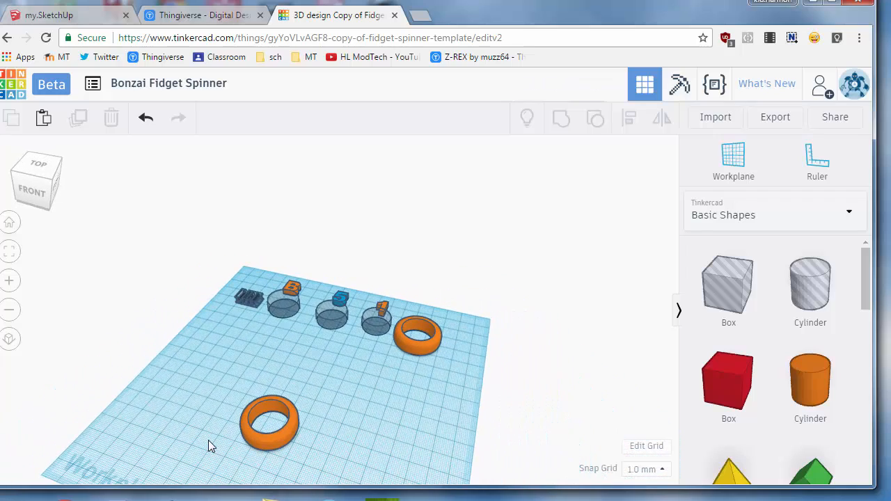
{"action": "left_click", "coordinate": [714, 224]}
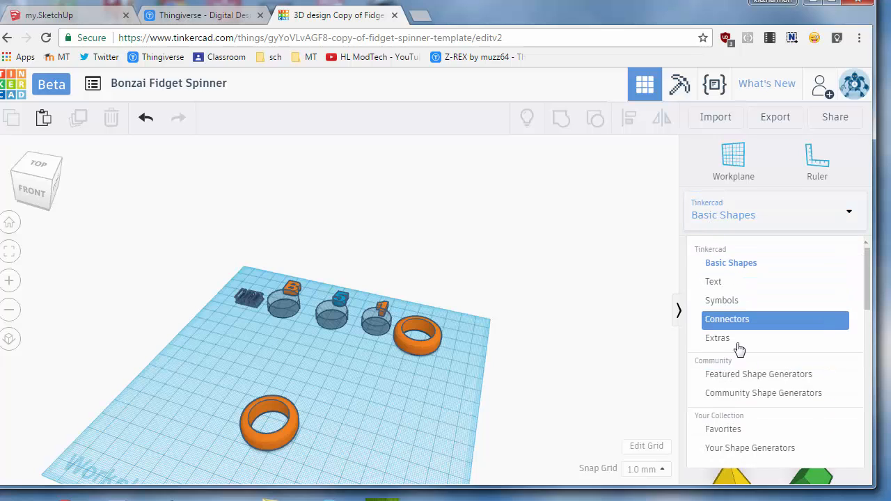
{"action": "left_click", "coordinate": [742, 374]}
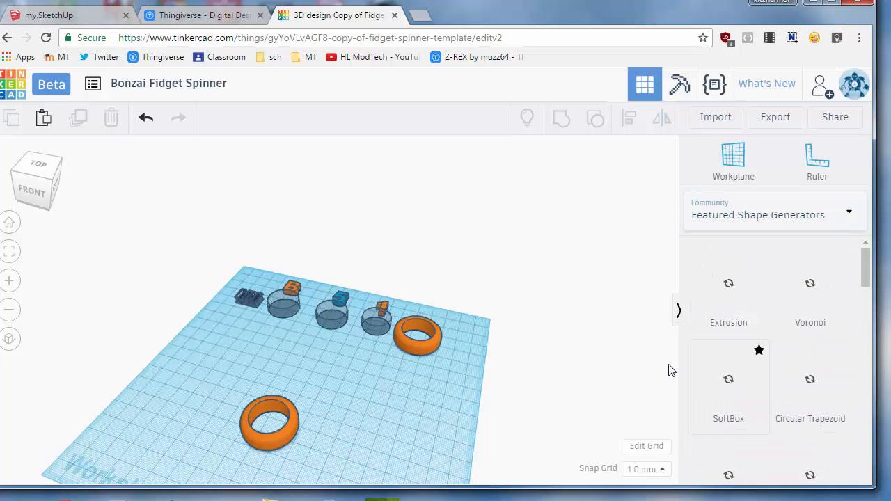
{"action": "scroll", "coordinate": [778, 363], "scroll_direction": "down", "scroll_amount": 5}
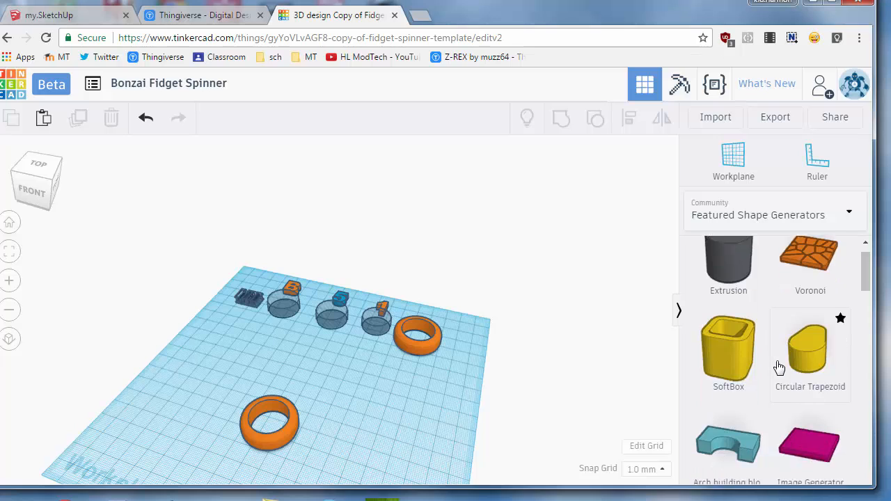
{"action": "scroll", "coordinate": [779, 369], "scroll_direction": "down", "scroll_amount": 2}
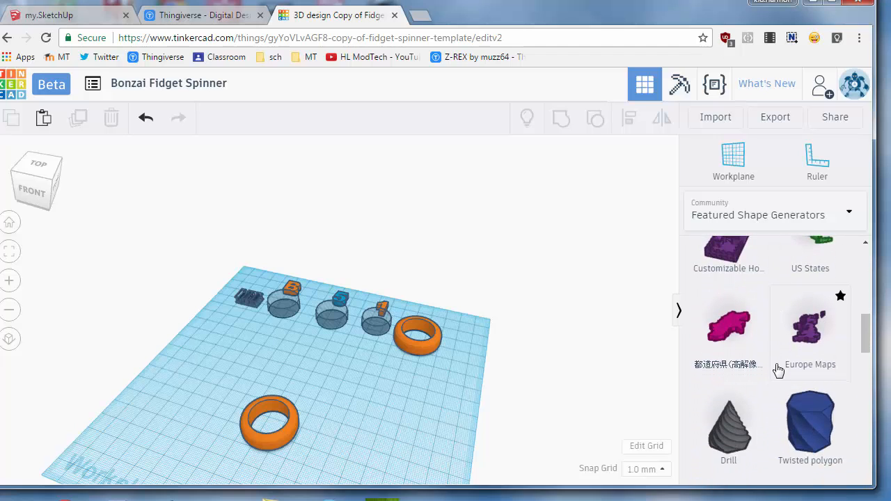
{"action": "scroll", "coordinate": [801, 446], "scroll_direction": "down", "scroll_amount": 2}
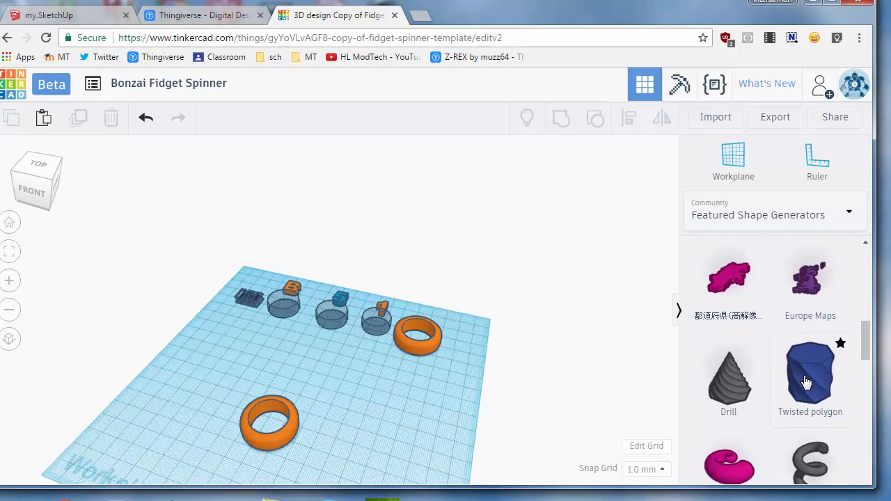
{"action": "left_click_drag", "start_coordinate": [805, 381], "coordinate": [362, 421]}
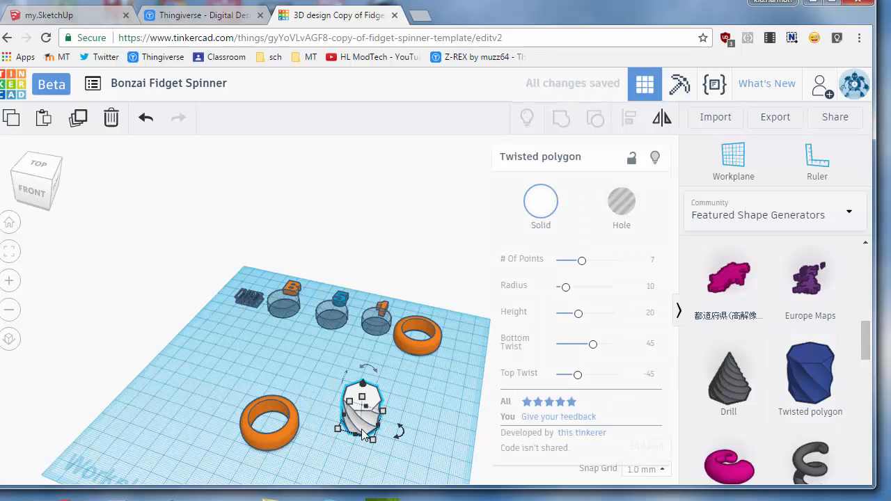
Set the twisted polygon's height to 7 mm using its dimension on the workplane
{"action": "scroll", "coordinate": [362, 429], "scroll_direction": "up", "scroll_amount": 2}
{"action": "scroll", "coordinate": [370, 437], "scroll_direction": "down", "scroll_amount": 2}
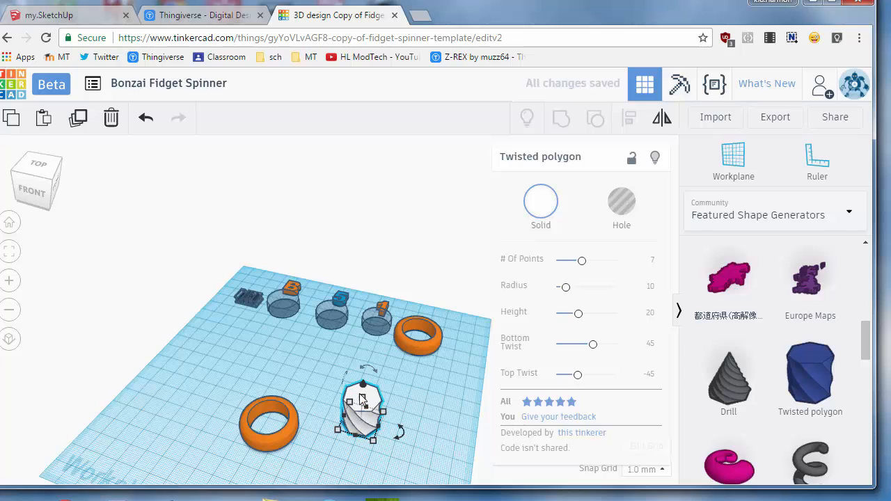
{"action": "left_click", "coordinate": [362, 397]}
{"action": "left_click", "coordinate": [421, 411]}
{"action": "type", "text": "7"}
{"action": "key", "text": "Return"}
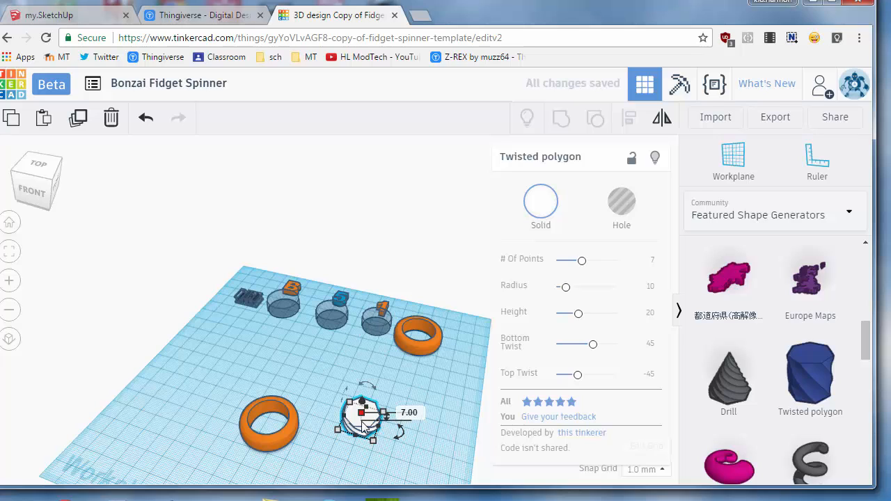
Copy the smallest hole cylinder, the one by the number 1, and position the copy over the twisted polygon
{"action": "left_click", "coordinate": [382, 325]}
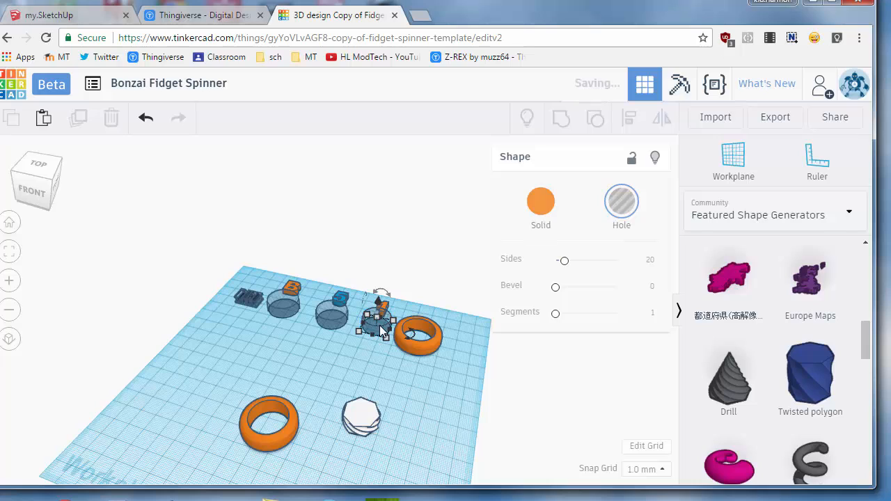
{"action": "left_click_drag", "start_coordinate": [381, 329], "coordinate": [363, 422]}
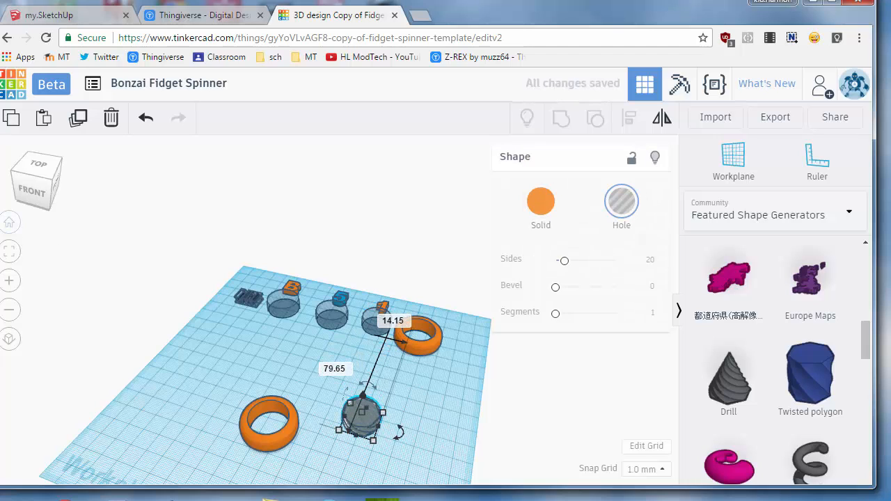
{"action": "left_click", "coordinate": [10, 256]}
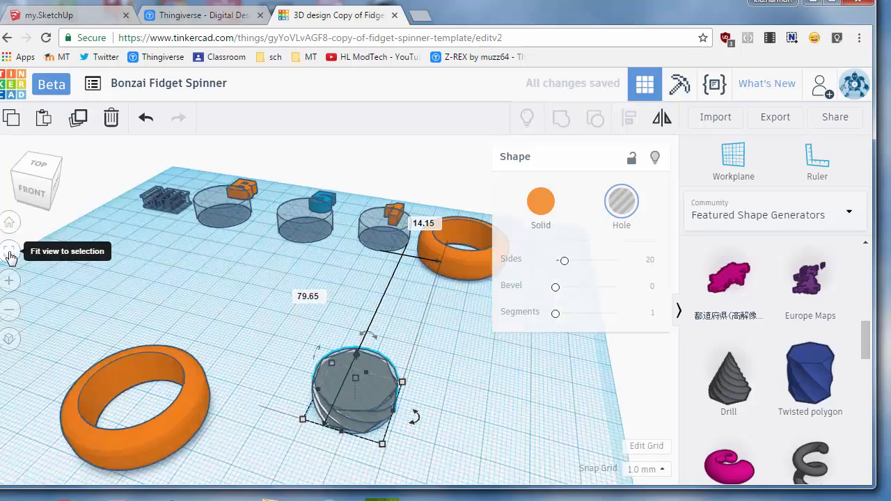
{"action": "left_click", "coordinate": [29, 166]}
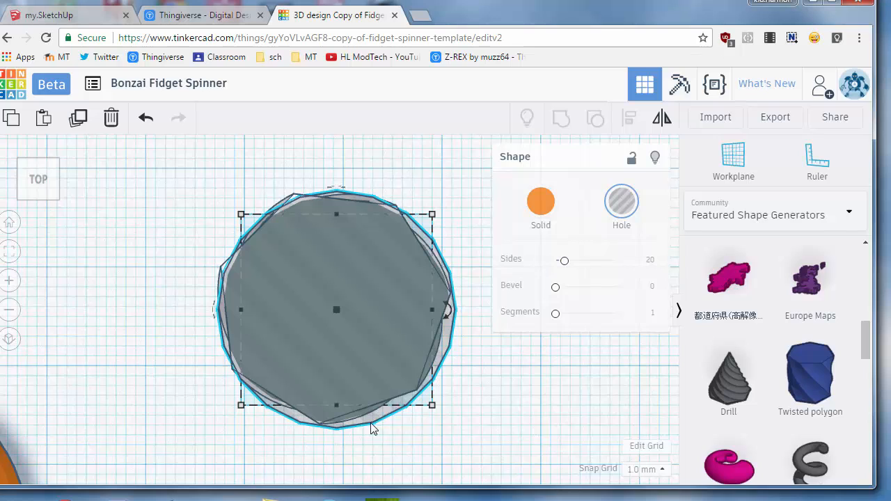
{"action": "left_click", "coordinate": [456, 441]}
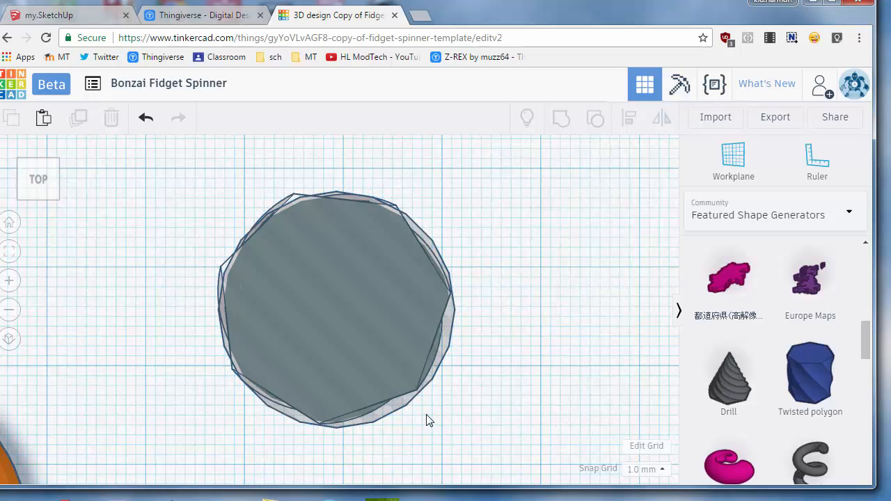
Try enlarging the hole cylinder over the polygon to about 23.35 mm across and undo the resize
{"action": "left_click", "coordinate": [431, 363]}
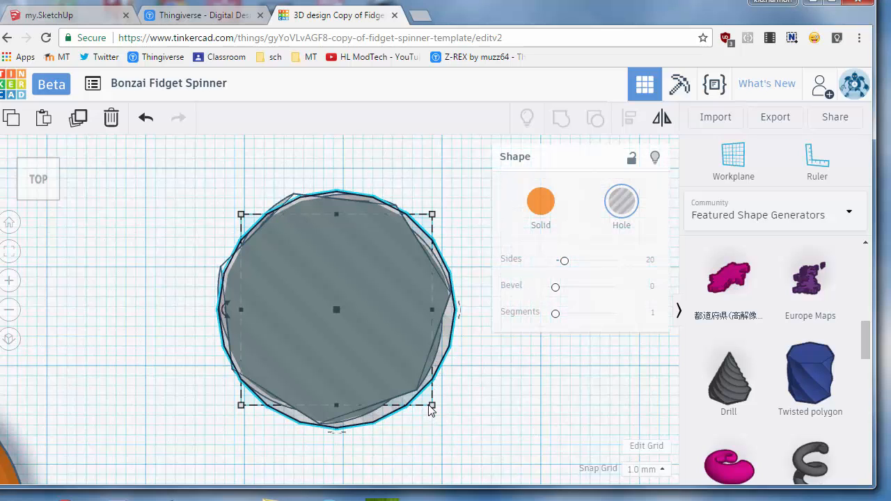
{"action": "left_click_drag", "start_coordinate": [432, 405], "coordinate": [452, 424]}
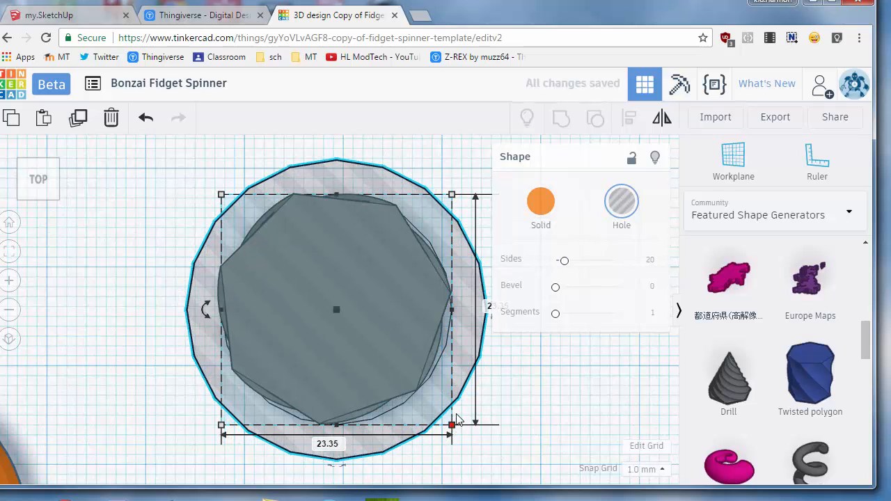
{"action": "key", "text": "ctrl+z"}
Hide the hole cylinder that covers the twisted polygon
{"action": "right_click_drag", "start_coordinate": [476, 425], "coordinate": [171, 478]}
{"action": "left_click", "coordinate": [213, 369]}
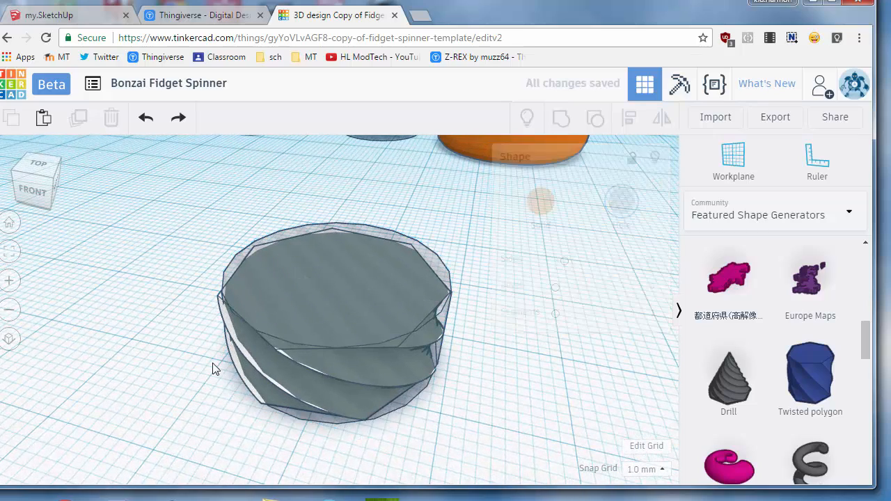
{"action": "left_click", "coordinate": [441, 269]}
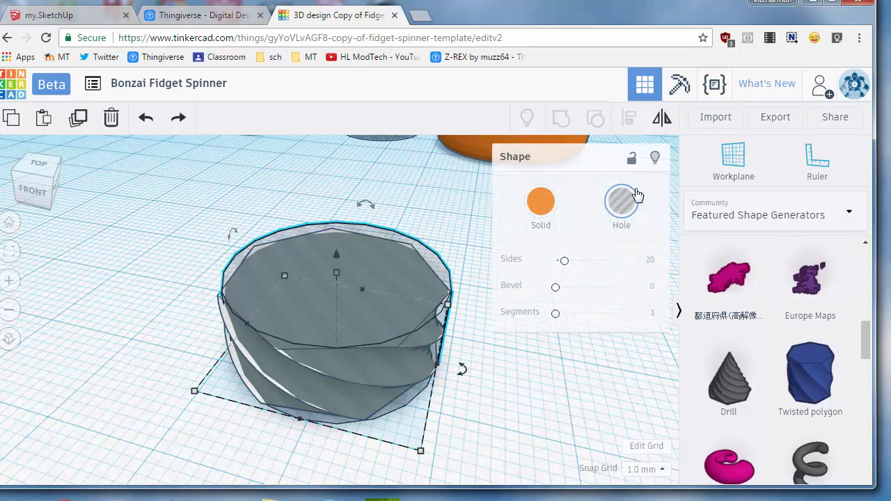
{"action": "left_click", "coordinate": [653, 157]}
Scale the twisted polygon up proportionally from its centre to about 30 mm in width and depth
{"action": "left_click", "coordinate": [343, 373]}
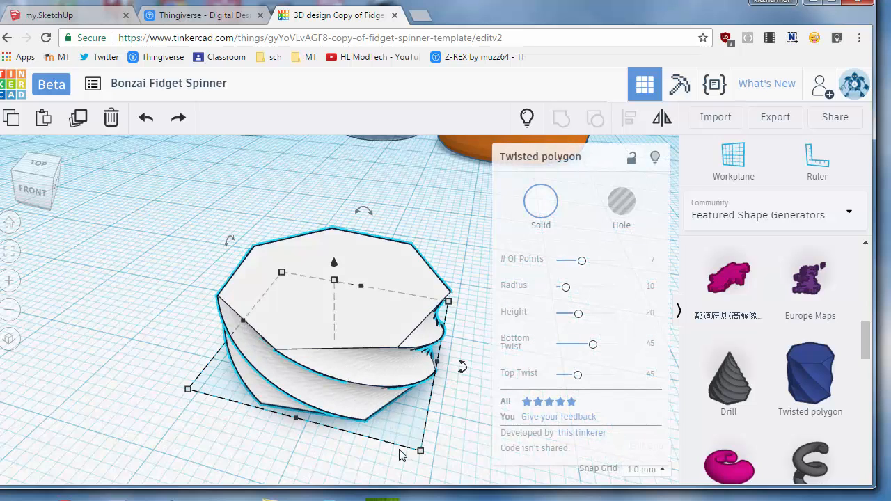
{"action": "left_click_drag", "start_coordinate": [420, 452], "coordinate": [480, 499]}
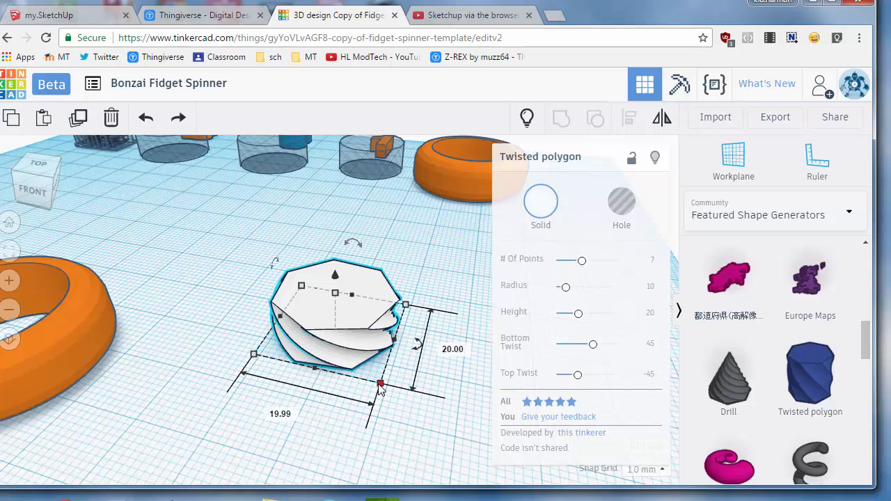
{"action": "left_click_drag", "start_coordinate": [380, 387], "coordinate": [402, 416]}
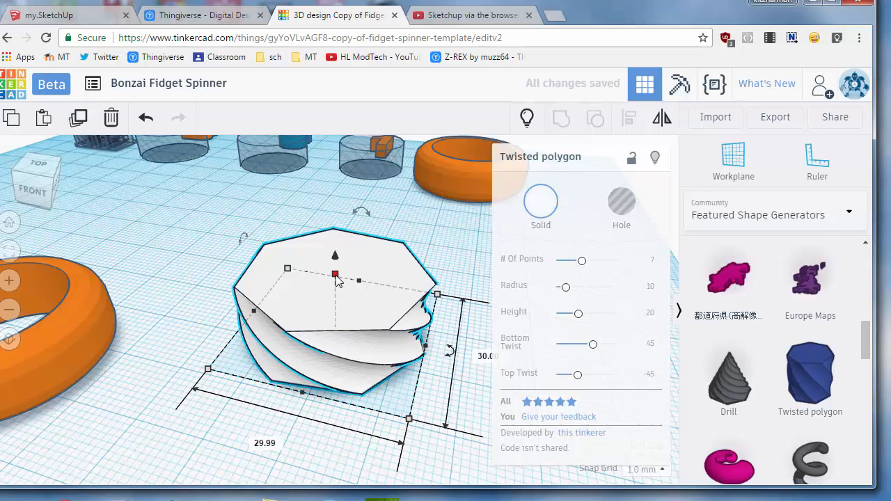
Set the enlarged twisted polygon's height back to 7 mm
{"action": "left_click_drag", "start_coordinate": [337, 280], "coordinate": [417, 310]}
{"action": "left_click", "coordinate": [401, 303]}
{"action": "type", "text": "7"}
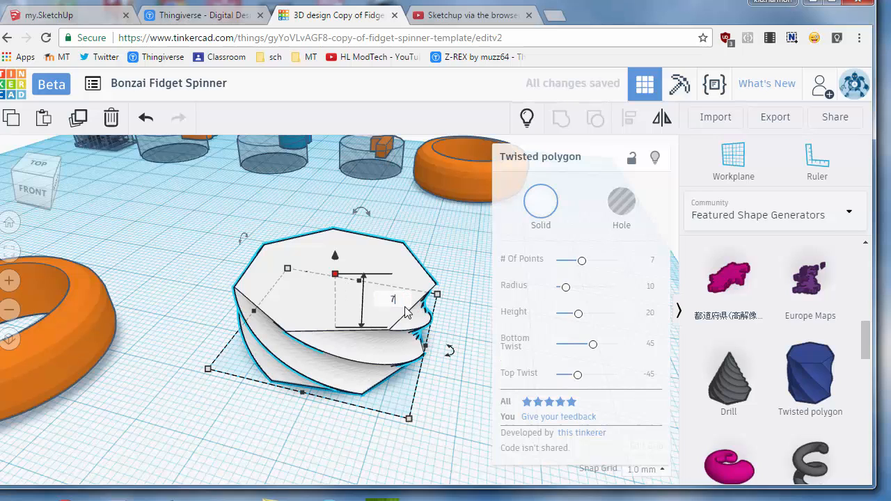
{"action": "key", "text": "Return"}
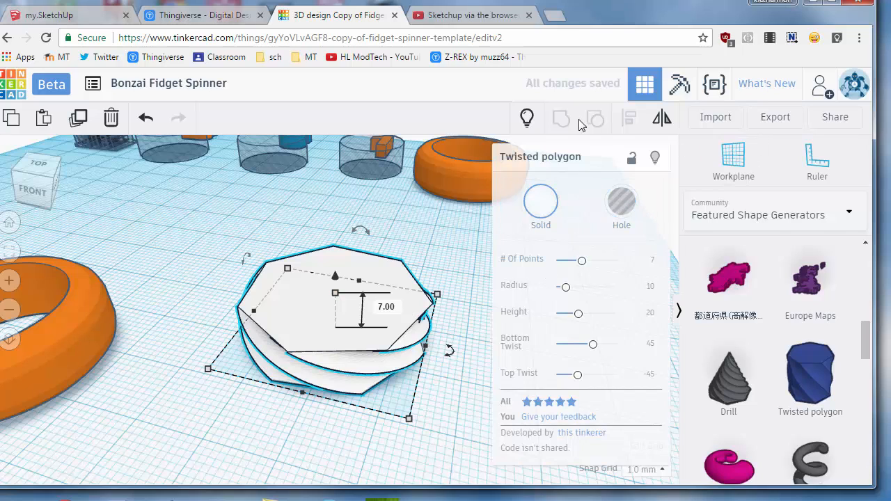
Show all hidden shapes and scale the twisted polygon down around the hole cylinder to about 26 mm in width and depth
{"action": "left_click", "coordinate": [526, 119]}
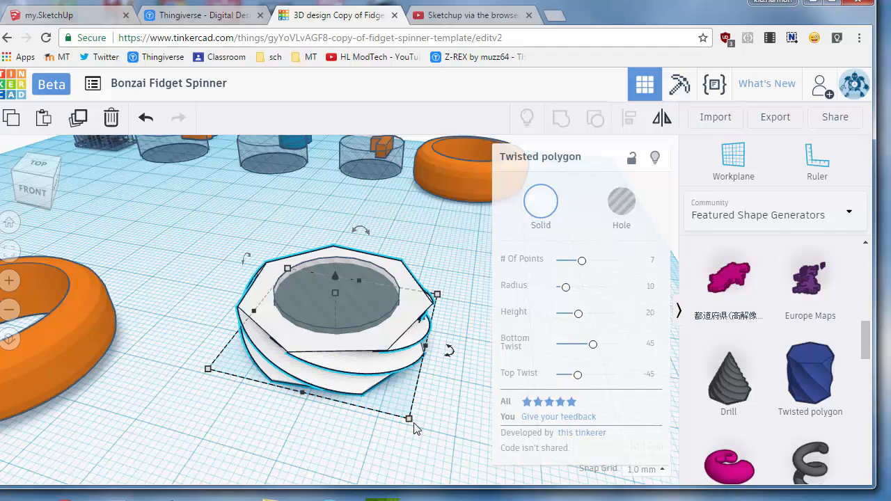
{"action": "mouse_move", "coordinate": [411, 423]}
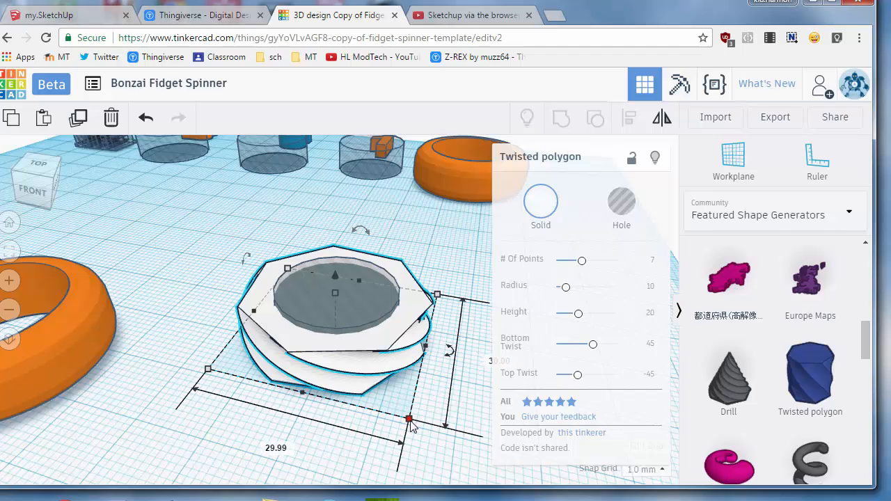
{"action": "left_click_drag", "start_coordinate": [409, 420], "coordinate": [396, 407]}
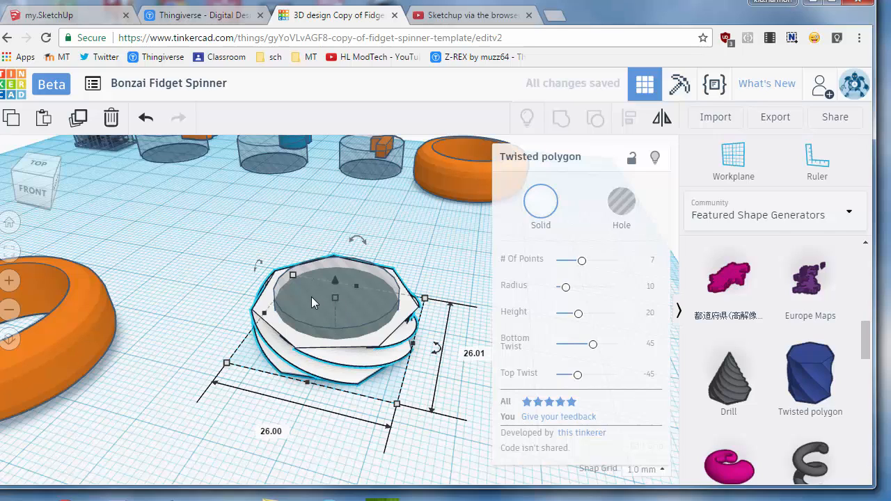
{"action": "left_click", "coordinate": [371, 359]}
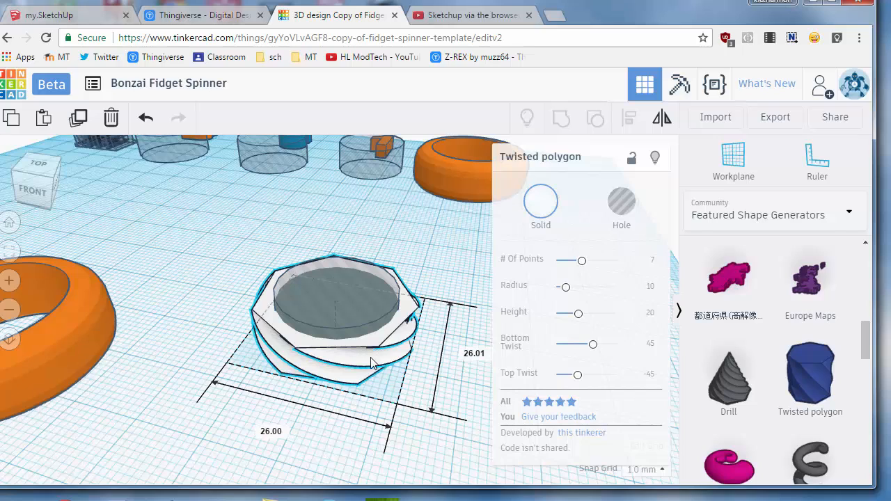
Set the height of the twisted polygon around the hole cylinder to 7 mm
{"action": "mouse_move", "coordinate": [337, 298]}
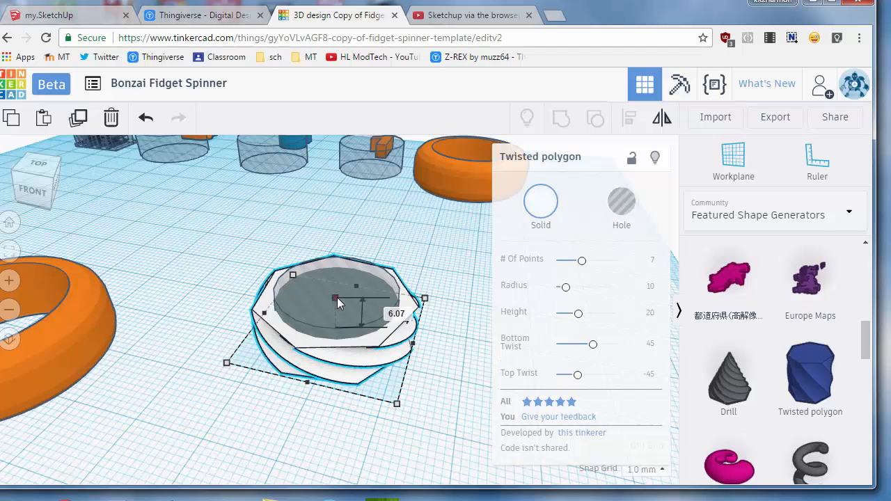
{"action": "left_click", "coordinate": [394, 312]}
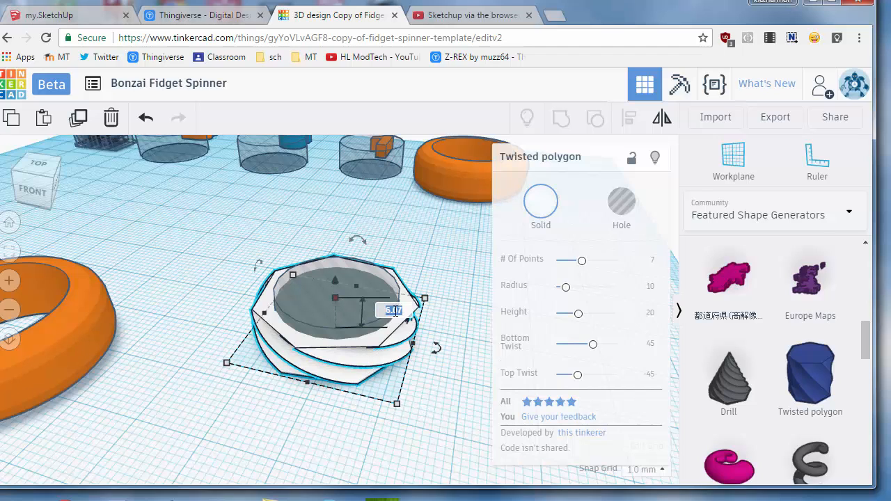
{"action": "type", "text": "7.06"}
{"action": "key", "text": "Return"}
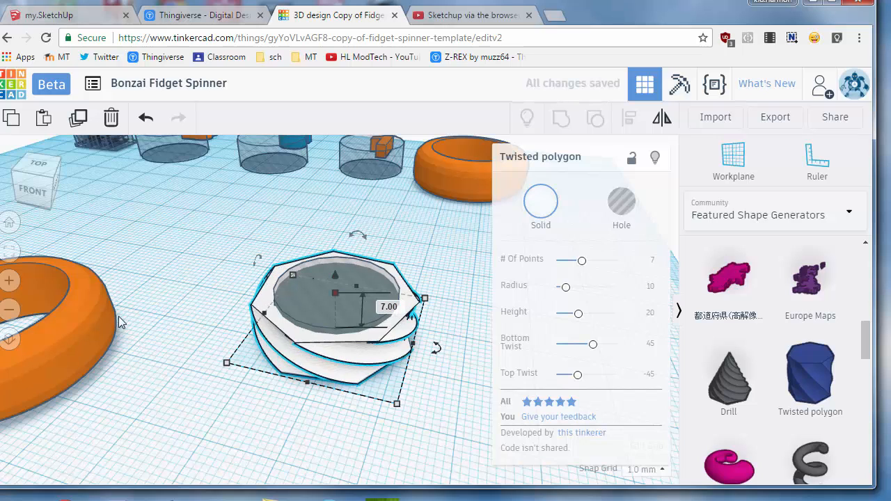
{"action": "left_click", "coordinate": [193, 336]}
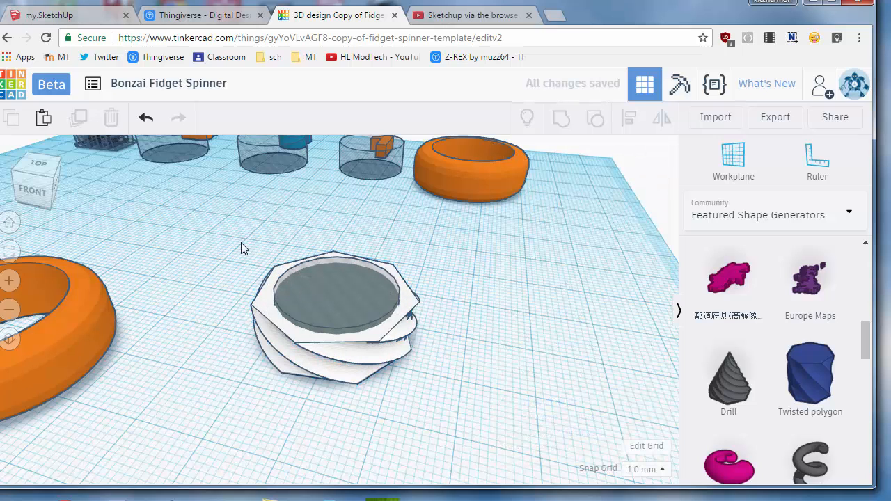
Centre the twisted polygon and the hole cylinder on each other in width and depth and group them to cut the bearing hole
{"action": "left_click_drag", "start_coordinate": [402, 360], "coordinate": [404, 362]}
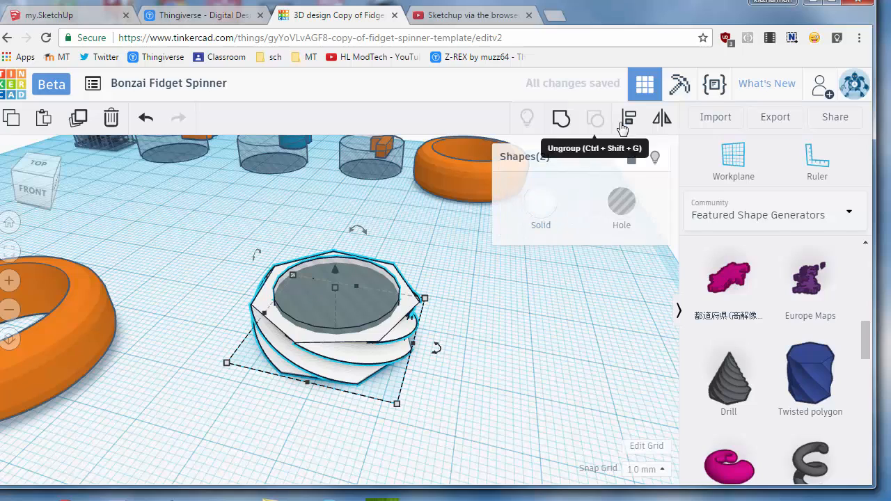
{"action": "left_click", "coordinate": [615, 137]}
{"action": "left_click", "coordinate": [299, 398]}
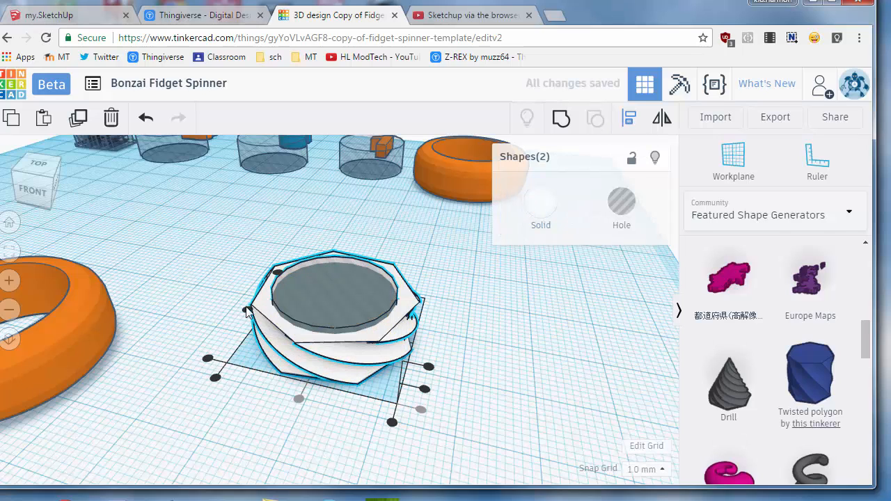
{"action": "left_click", "coordinate": [247, 311]}
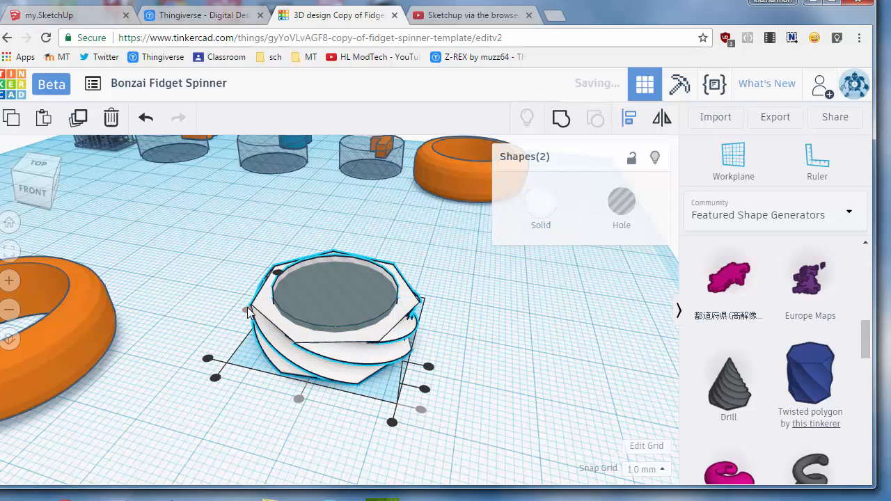
{"action": "left_click", "coordinate": [561, 120]}
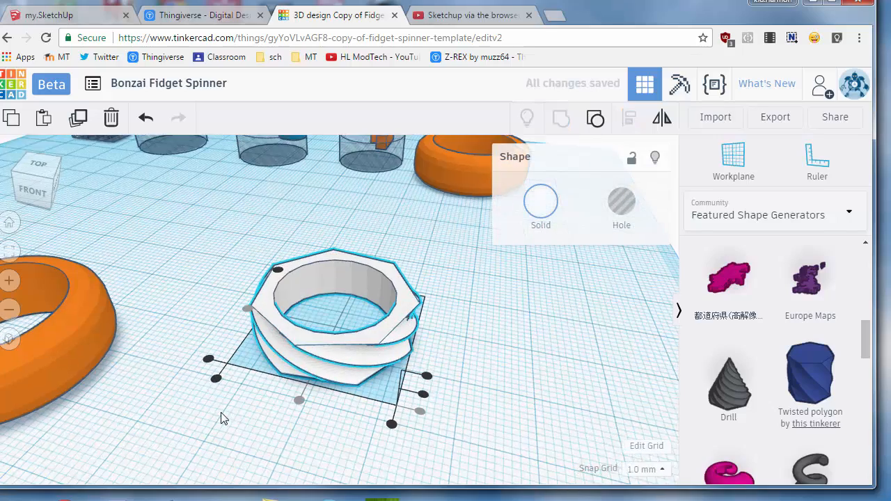
Move the twisted polygon ring about 44 mm across the workplane so it sits right beside the copied orange ring
{"action": "right_click_drag", "start_coordinate": [220, 412], "coordinate": [87, 362]}
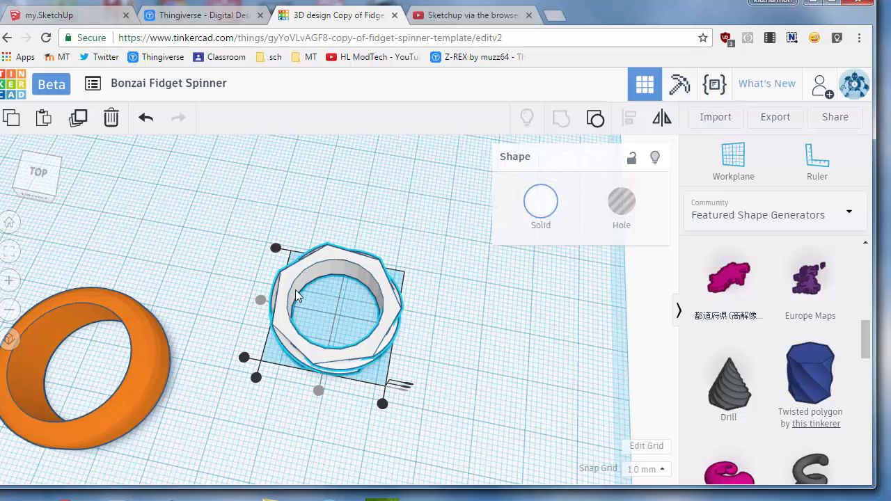
{"action": "left_click", "coordinate": [236, 294]}
{"action": "left_click_drag", "start_coordinate": [282, 302], "coordinate": [82, 239]}
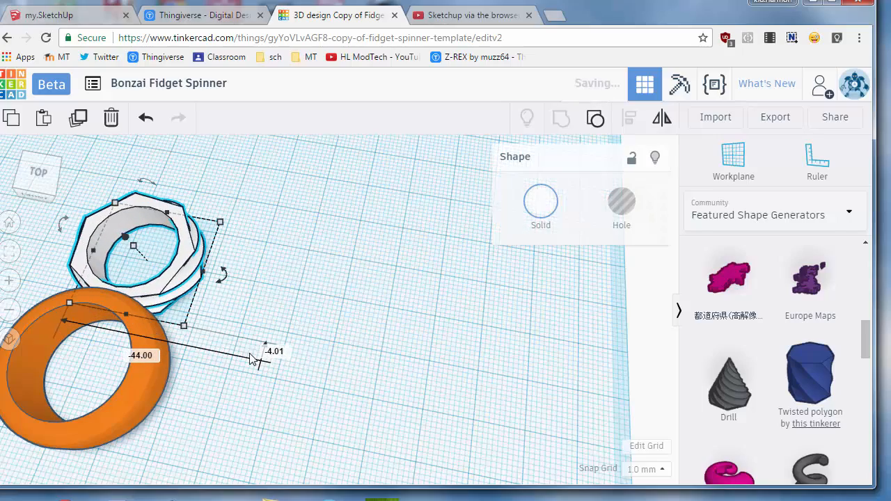
Set the height of the copied orange ring to 7 mm
{"action": "right_click_drag", "start_coordinate": [208, 378], "coordinate": [316, 308]}
{"action": "scroll", "coordinate": [326, 316], "scroll_direction": "up", "scroll_amount": 3}
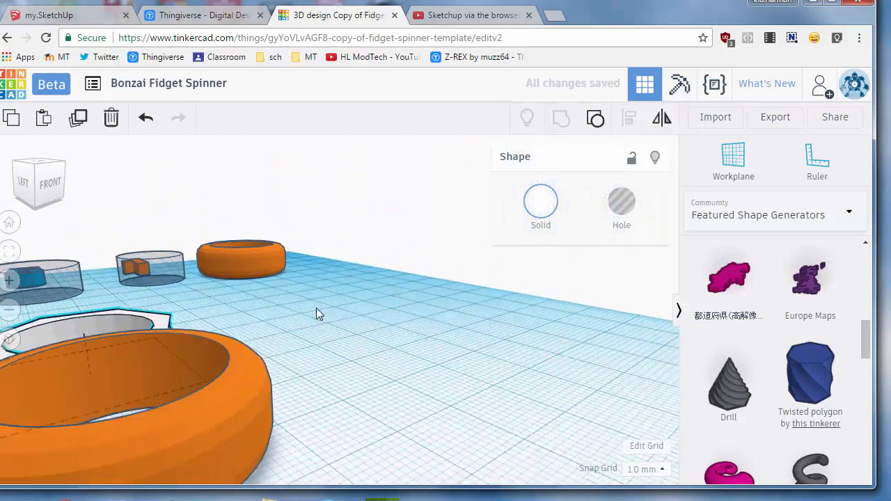
{"action": "left_click", "coordinate": [96, 377]}
{"action": "mouse_move", "coordinate": [112, 329]}
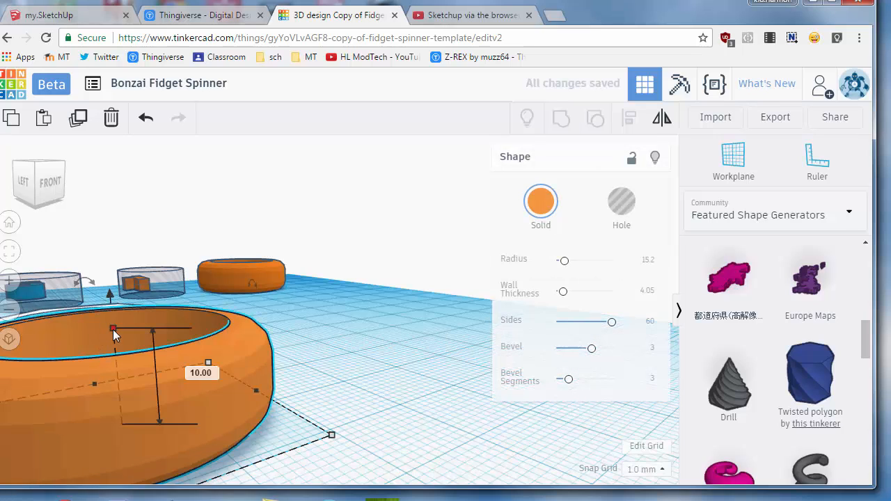
{"action": "left_click", "coordinate": [198, 375]}
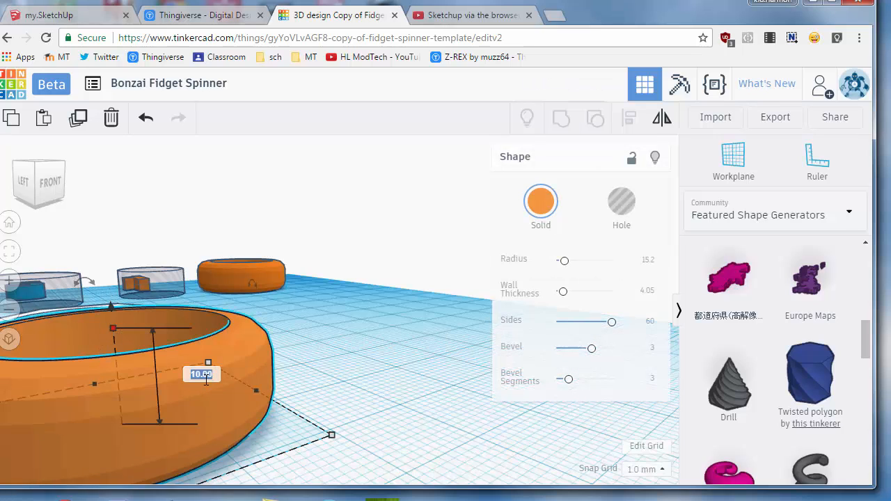
{"action": "type", "text": "7"}
{"action": "key", "text": "Return"}
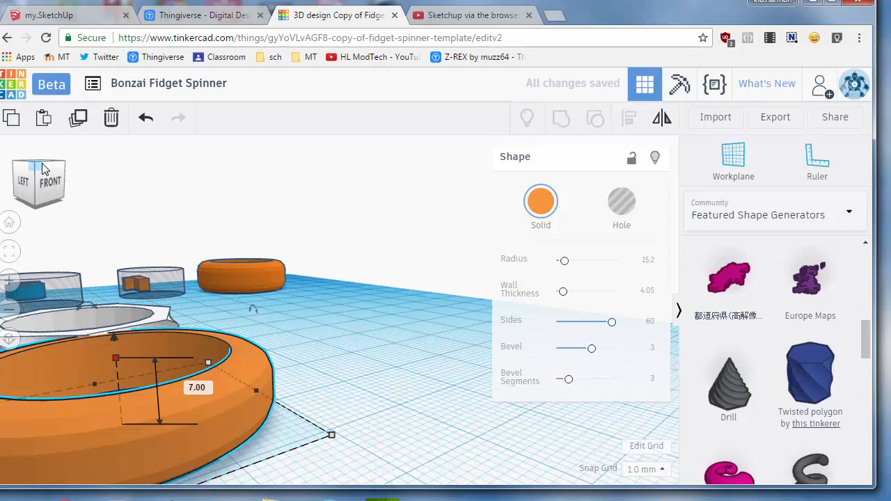
Shorten the circular trapezoid between the two rings from its narrow end and set its height to 7 mm
{"action": "left_click_drag", "start_coordinate": [43, 168], "coordinate": [66, 307]}
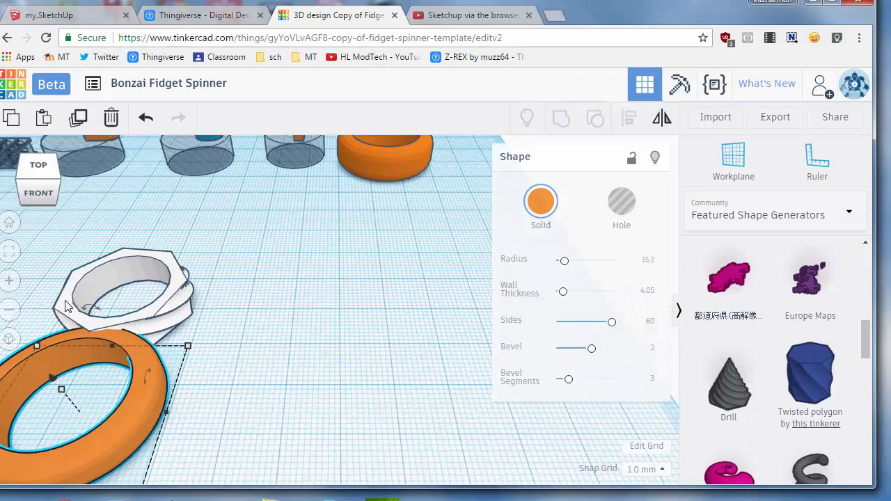
{"action": "scroll", "coordinate": [146, 429], "scroll_direction": "down", "scroll_amount": 4}
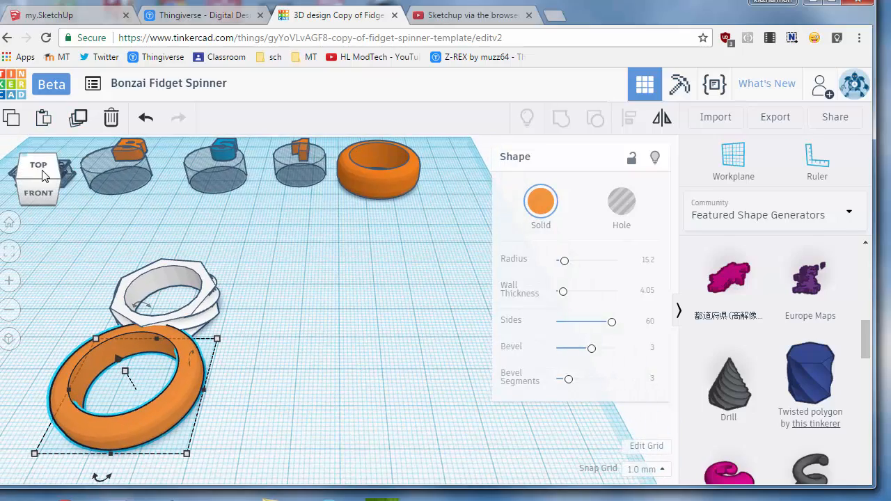
{"action": "left_click", "coordinate": [40, 171]}
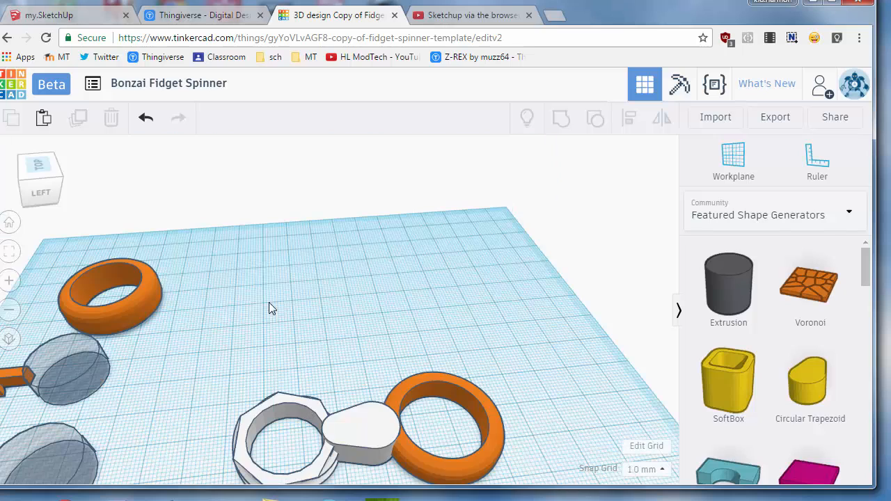
{"action": "left_click", "coordinate": [342, 437]}
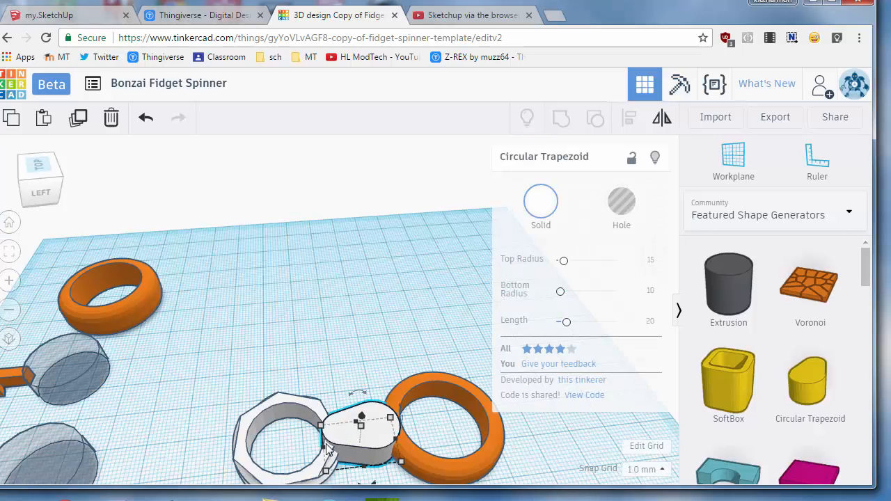
{"action": "left_click_drag", "start_coordinate": [350, 447], "coordinate": [362, 440]}
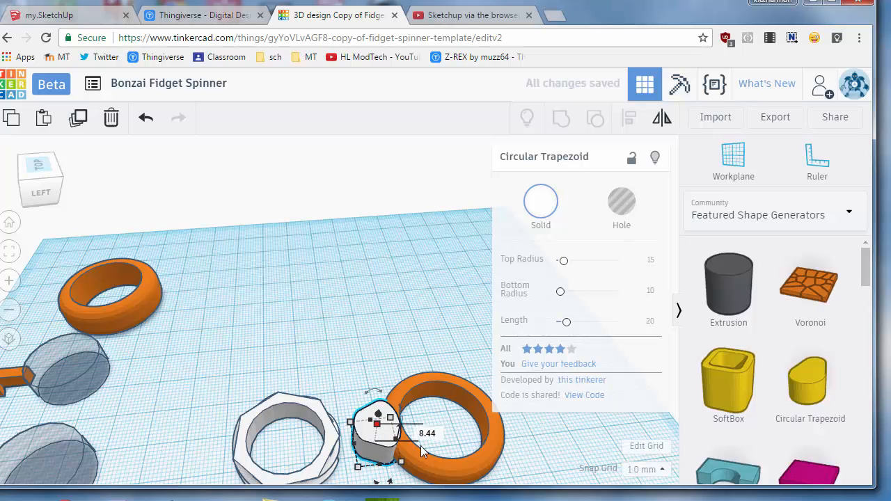
{"action": "left_click", "coordinate": [427, 436]}
{"action": "type", "text": "7"}
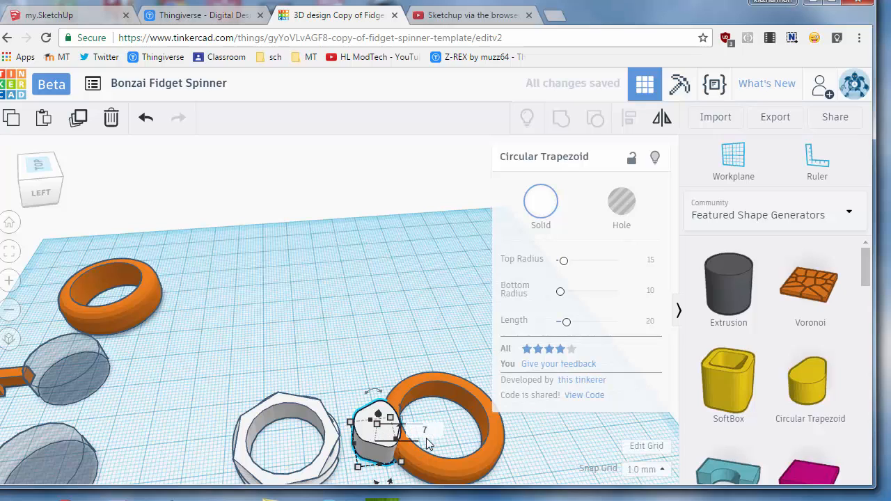
{"action": "key", "text": "Return"}
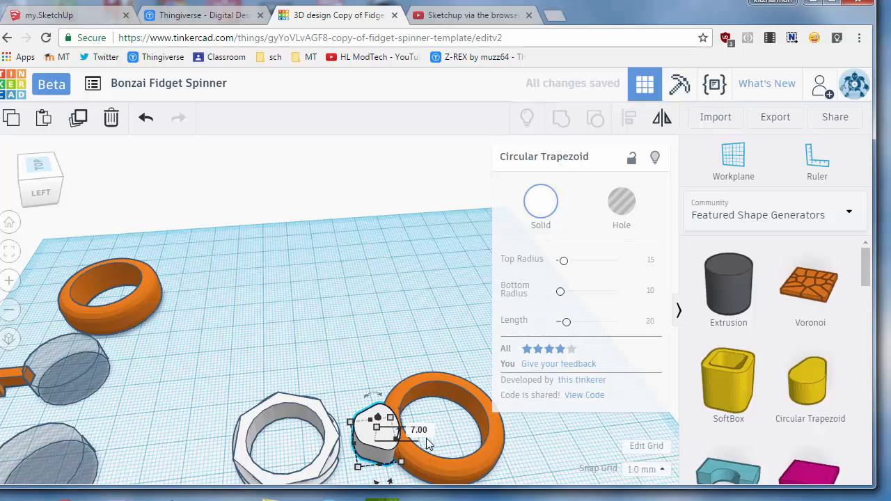
Nudge the twisted polygon ring toward the orange ring so its wall overlaps the trapezoid's narrow end without the trapezoid entering the hole
{"action": "left_click", "coordinate": [330, 452]}
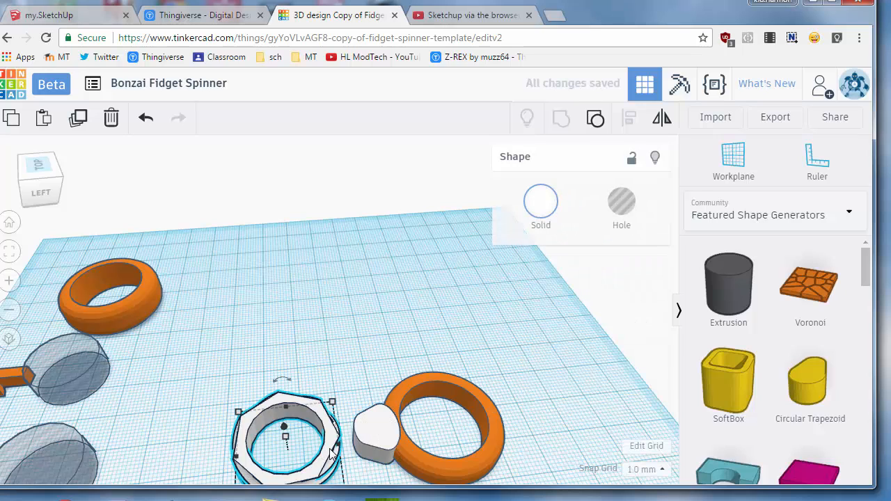
{"action": "key", "text": "Right"}
{"action": "key", "text": "Right"}
{"action": "key", "text": "Right"}
{"action": "key", "text": "Right"}
{"action": "key", "text": "Right"}
{"action": "key", "text": "Right"}
{"action": "key", "text": "Right"}
{"action": "key", "text": "Right"}
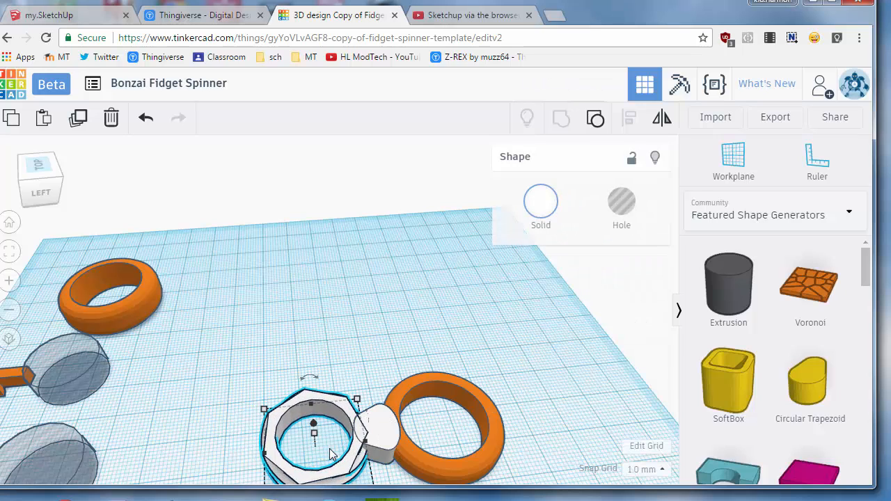
{"action": "key", "text": "Right"}
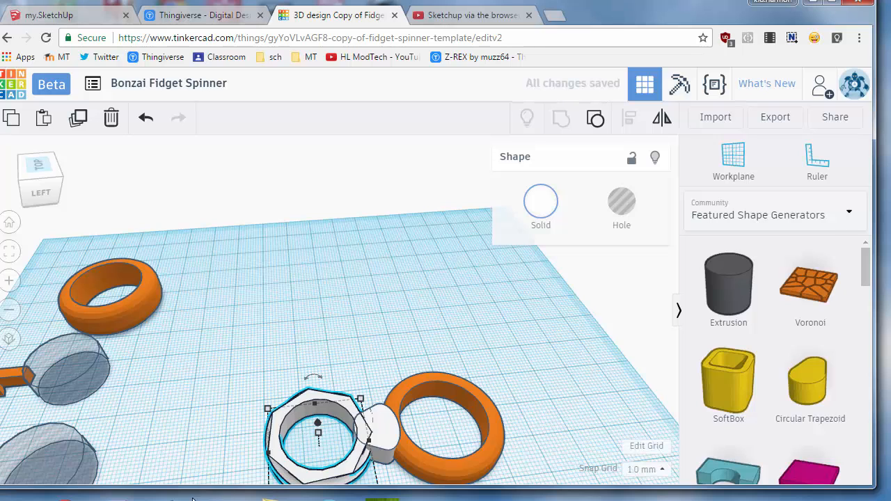
{"action": "left_click", "coordinate": [9, 251]}
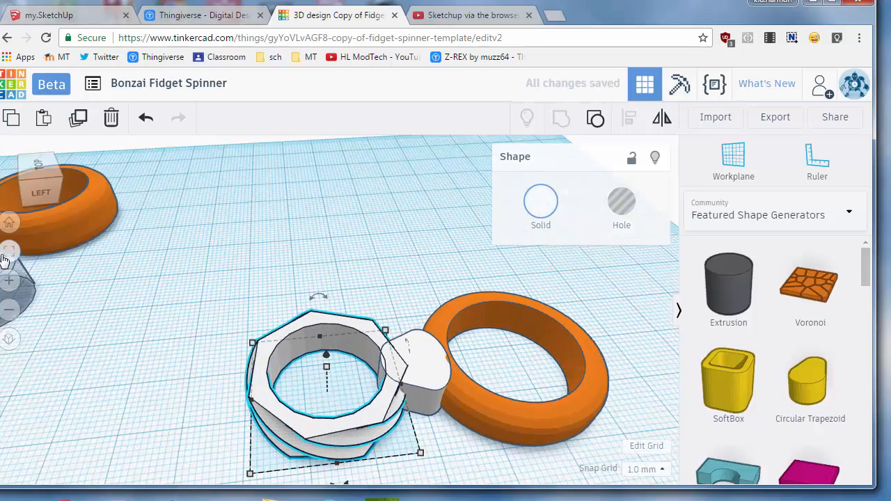
{"action": "left_click", "coordinate": [39, 165]}
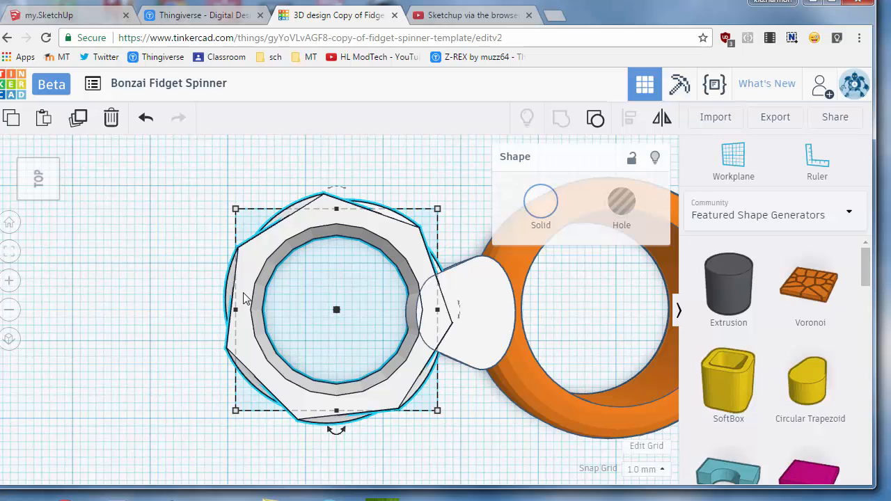
{"action": "key", "text": "Left"}
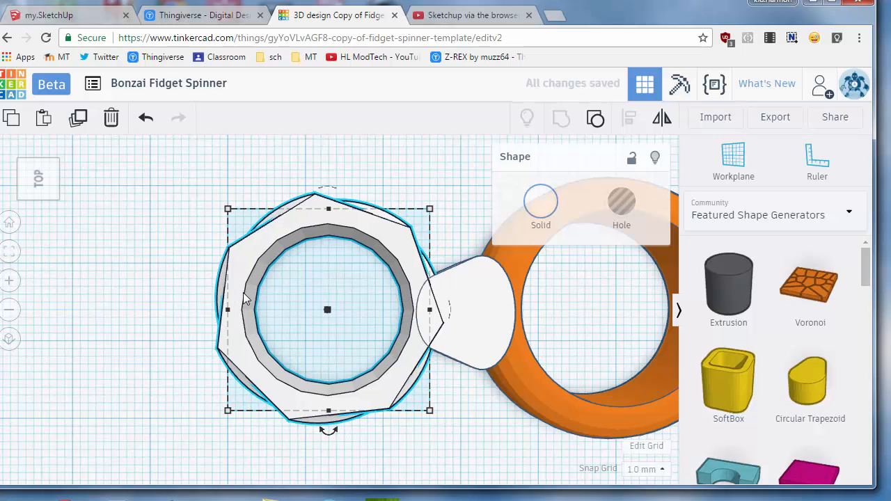
Group the twisted polygon ring with the circular trapezoid into one arm
{"action": "right_click_drag", "start_coordinate": [514, 448], "coordinate": [465, 332]}
{"action": "scroll", "coordinate": [436, 382], "scroll_direction": "down", "scroll_amount": 3}
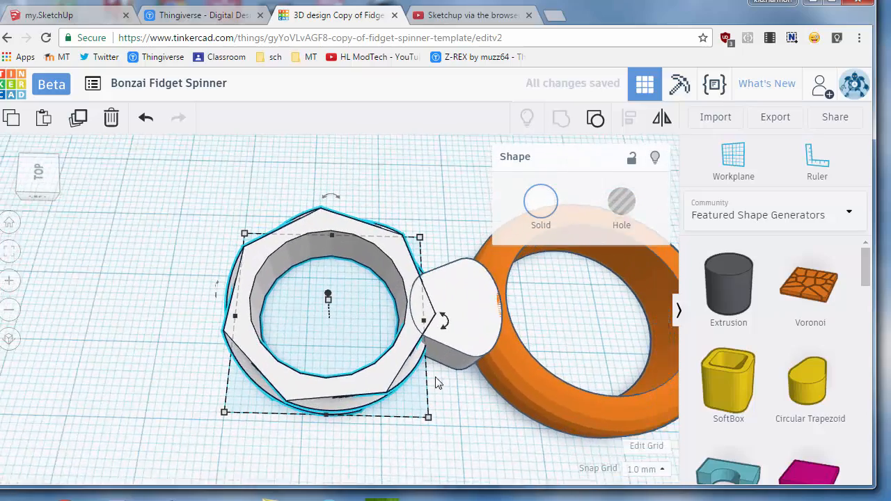
{"action": "right_click_drag", "start_coordinate": [413, 399], "coordinate": [309, 364]}
{"action": "left_click", "coordinate": [319, 331]}
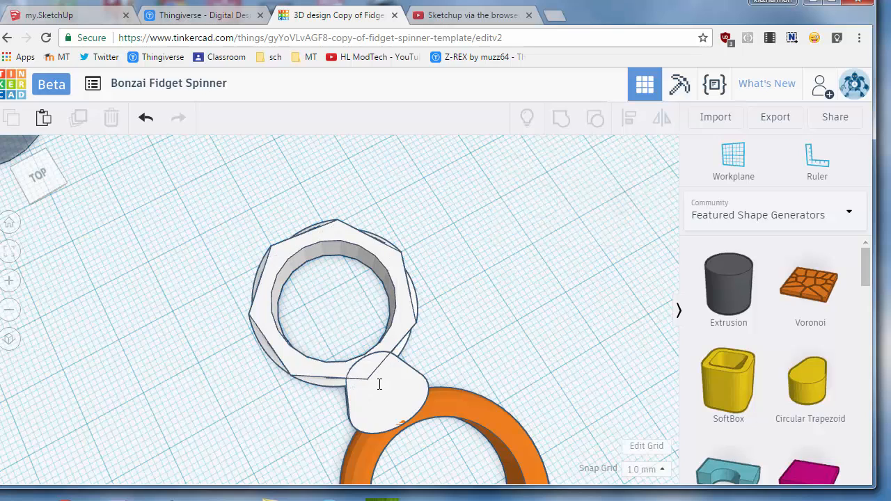
{"action": "left_click_drag", "start_coordinate": [391, 383], "coordinate": [393, 383]}
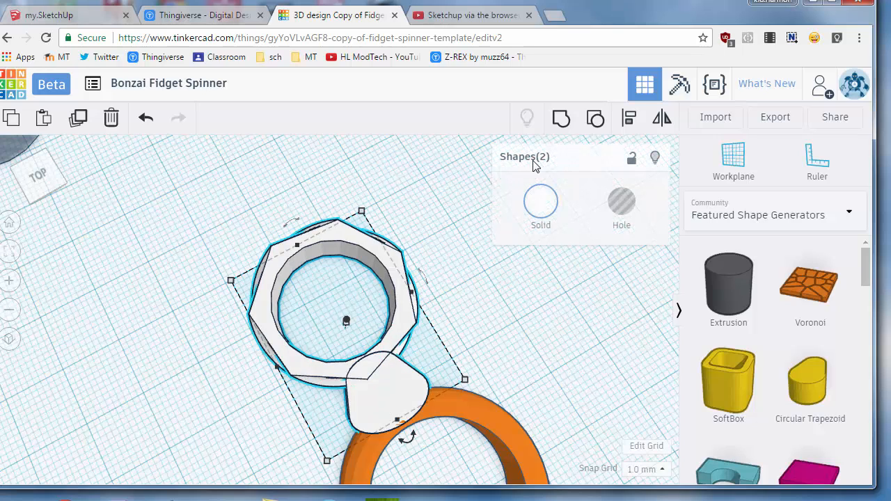
{"action": "left_click", "coordinate": [562, 122]}
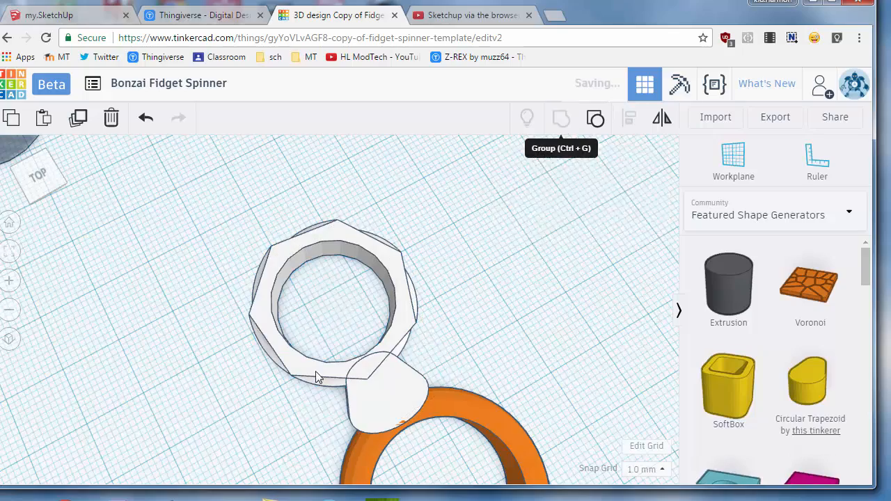
Align the grouped arm and the orange ring on their shared centre line across the width
{"action": "scroll", "coordinate": [240, 428], "scroll_direction": "down", "scroll_amount": 1}
{"action": "scroll", "coordinate": [240, 428], "scroll_direction": "down", "scroll_amount": 5}
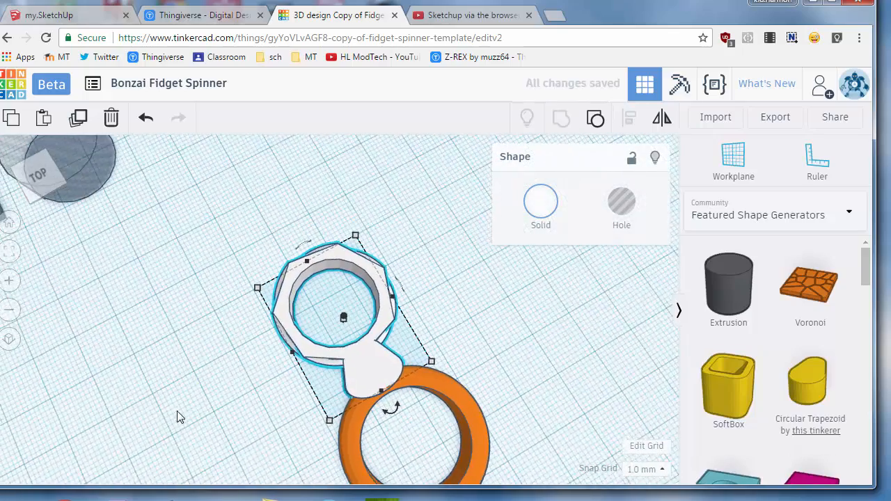
{"action": "right_click_drag", "start_coordinate": [459, 386], "coordinate": [195, 327]}
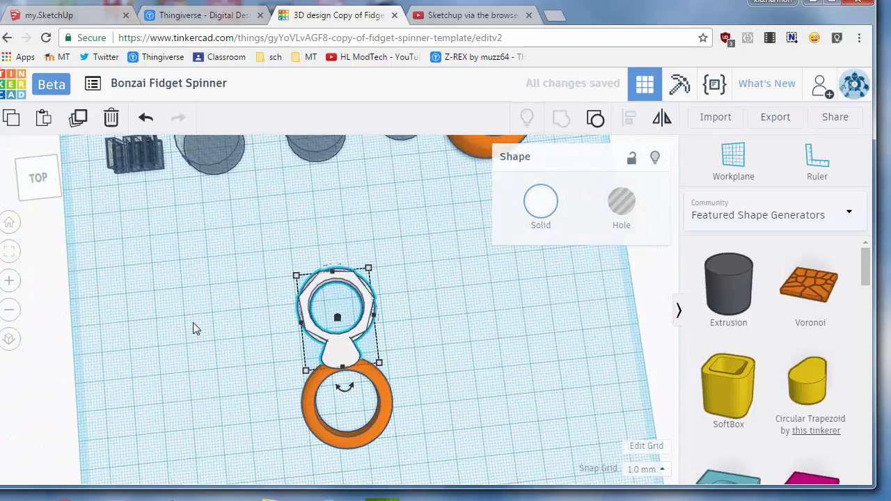
{"action": "left_click_drag", "start_coordinate": [249, 334], "coordinate": [407, 404]}
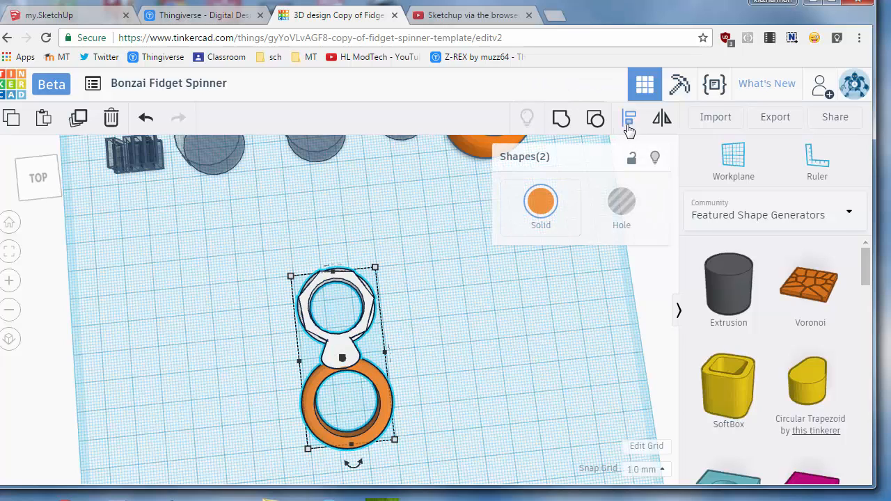
{"action": "left_click", "coordinate": [629, 118]}
{"action": "left_click", "coordinate": [353, 461]}
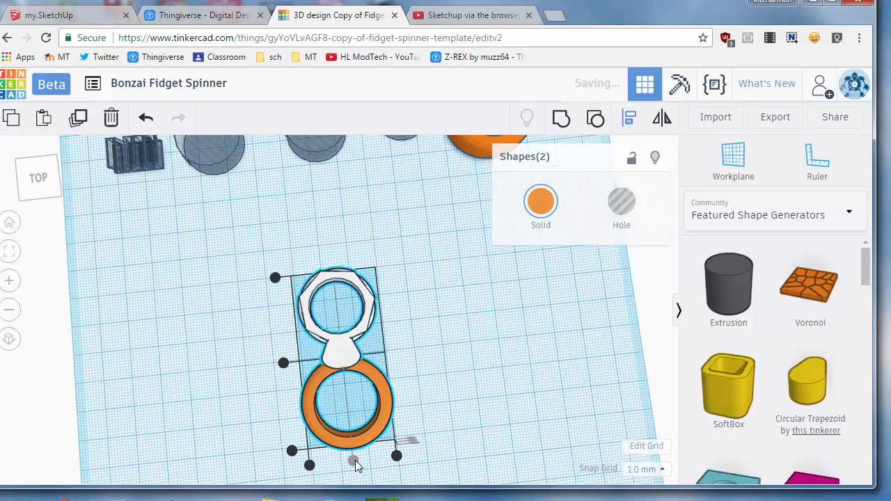
Ungroup the arm and align its twisted polygon ring and circular trapezoid on their shared centre line across the width
{"action": "left_click", "coordinate": [417, 326]}
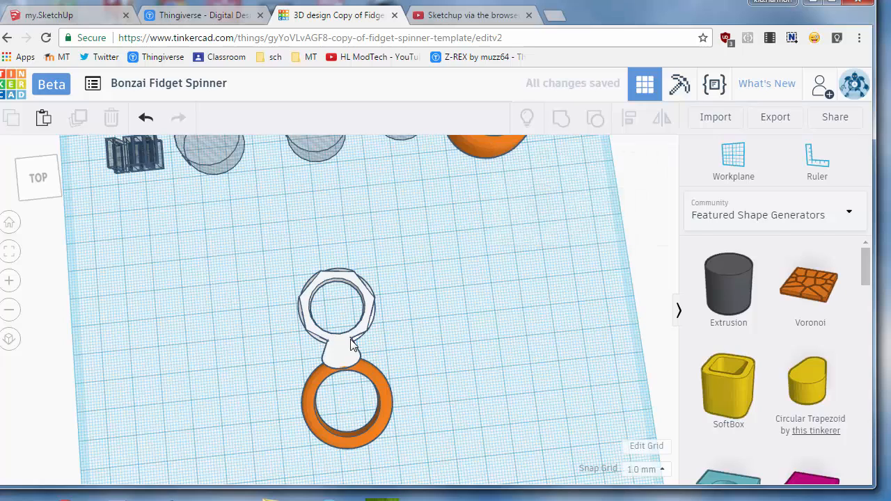
{"action": "left_click", "coordinate": [333, 292]}
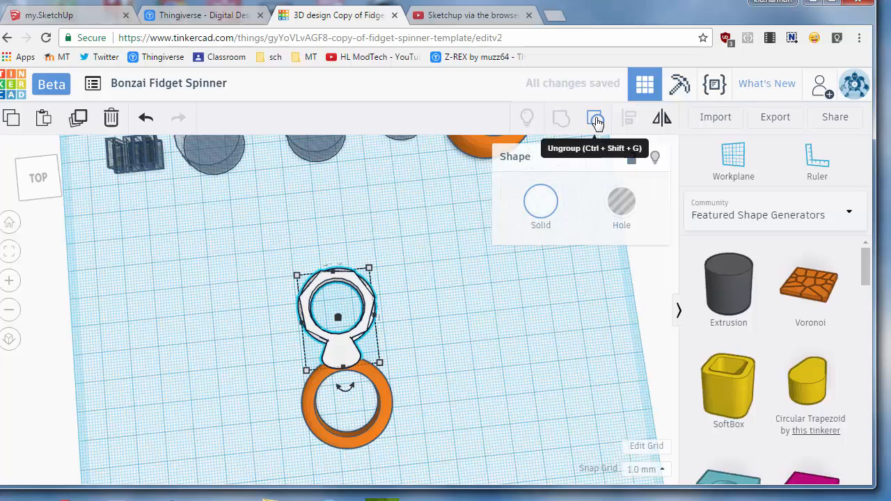
{"action": "left_click", "coordinate": [515, 300]}
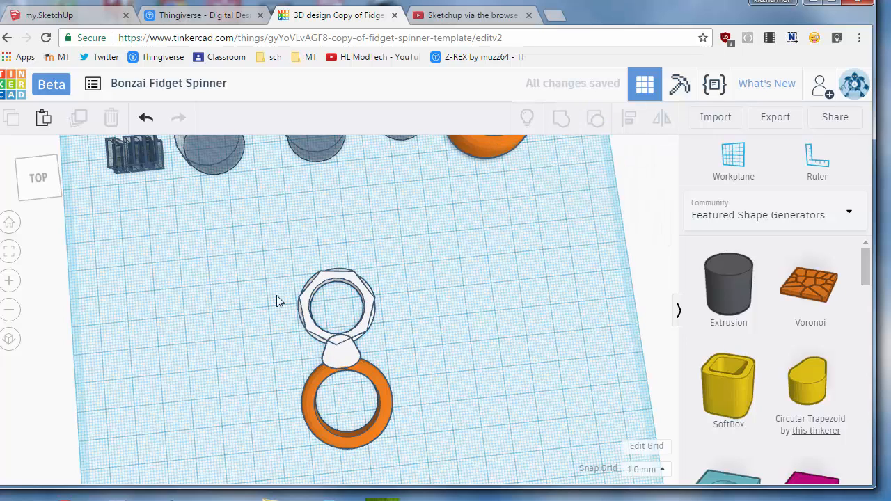
{"action": "left_click_drag", "start_coordinate": [285, 281], "coordinate": [373, 346]}
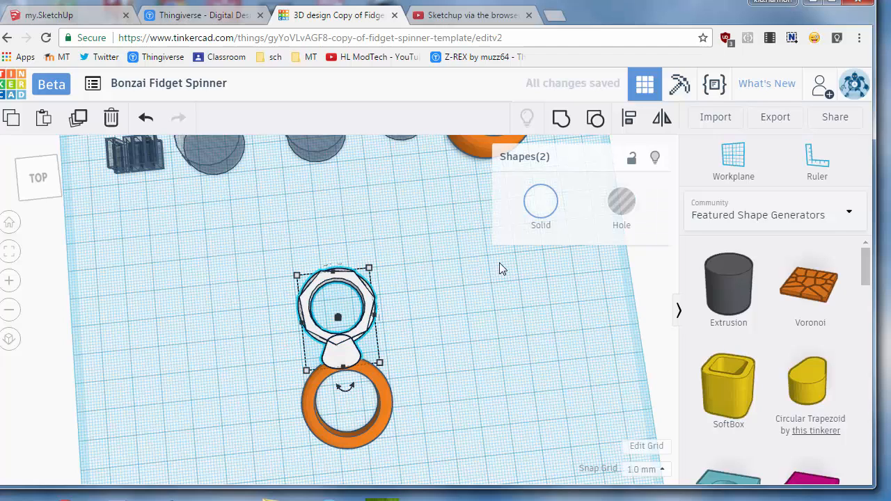
{"action": "left_click", "coordinate": [628, 120]}
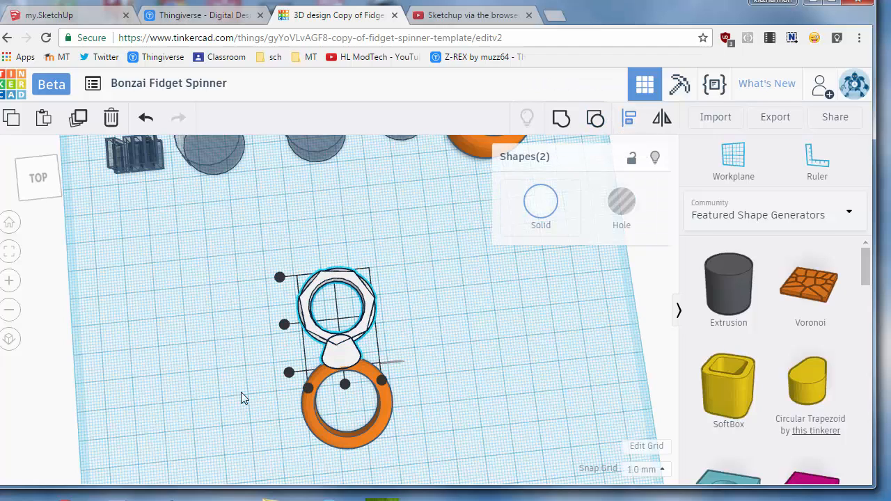
{"action": "left_click", "coordinate": [345, 386]}
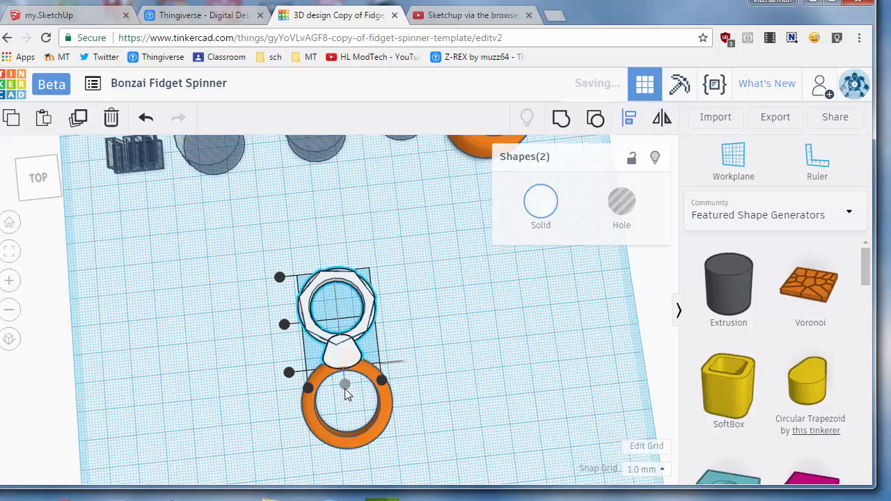
Group the aligned twisted polygon ring and circular trapezoid back into one arm
{"action": "left_click", "coordinate": [431, 331]}
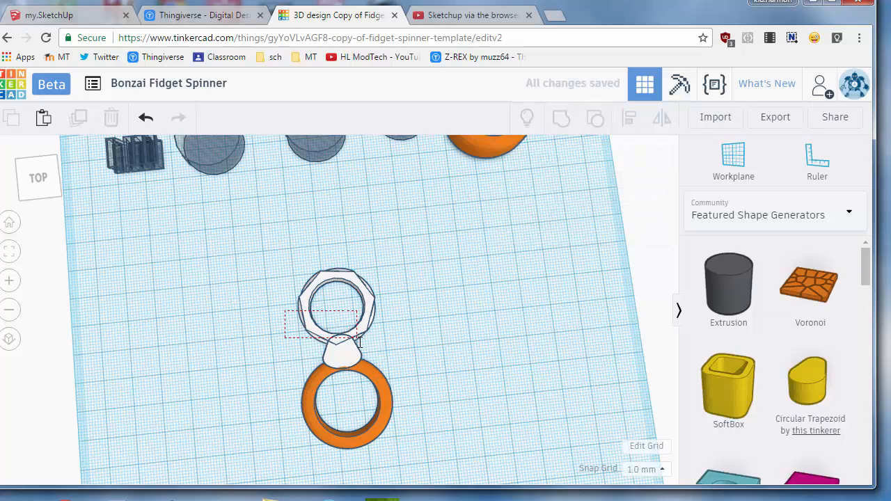
{"action": "left_click_drag", "start_coordinate": [361, 344], "coordinate": [363, 345]}
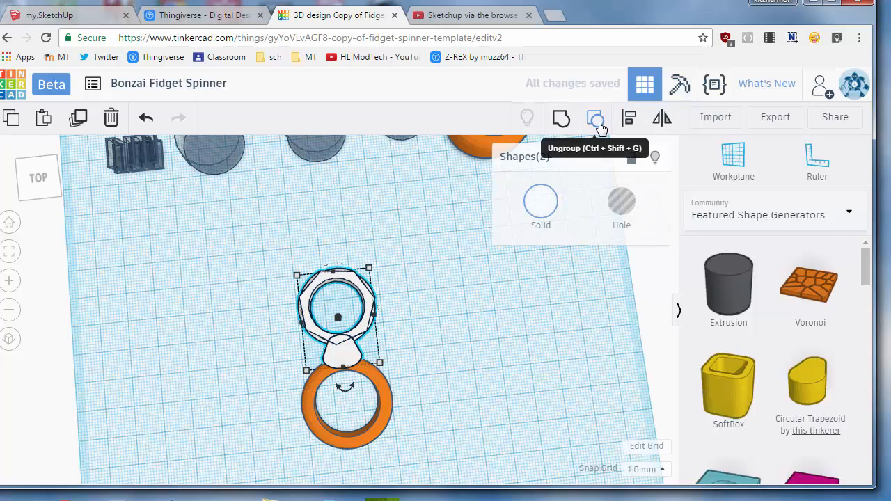
{"action": "left_click", "coordinate": [560, 120]}
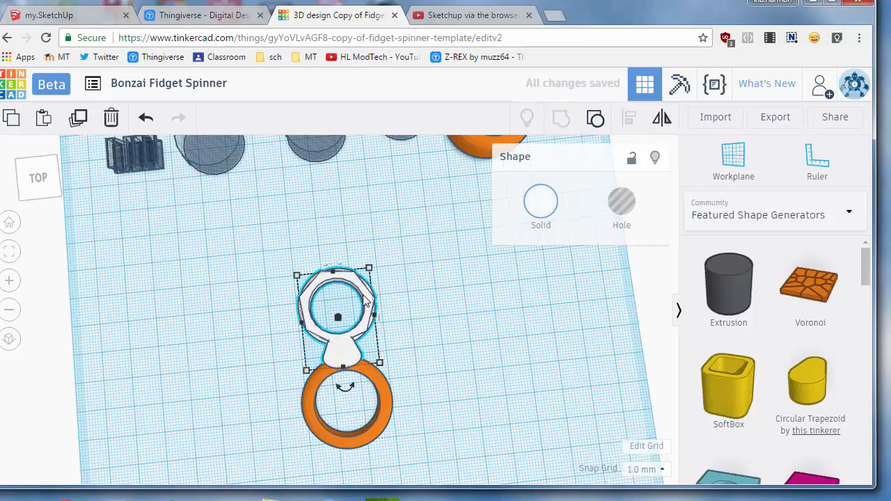
Place two rotated copies of the arm against the orange ring's lower-right and lower-left sides, turning the first copy 121°
{"action": "left_click", "coordinate": [362, 299]}
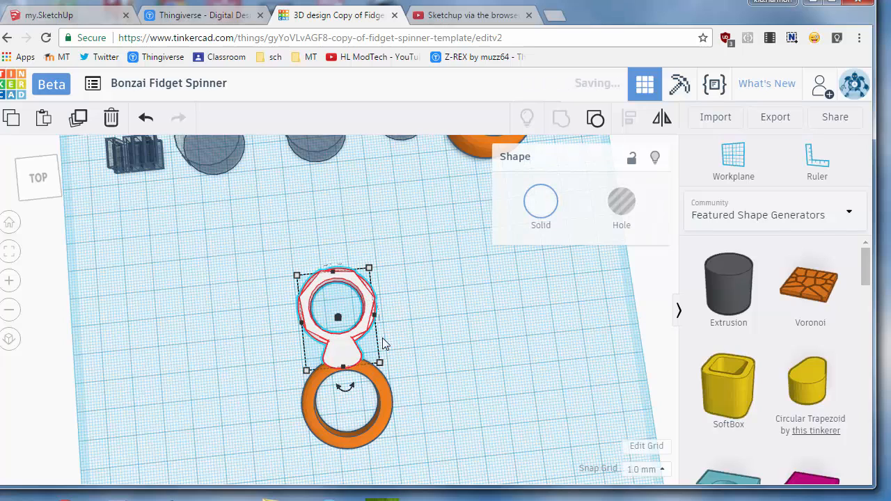
{"action": "left_click_drag", "start_coordinate": [346, 385], "coordinate": [263, 291]}
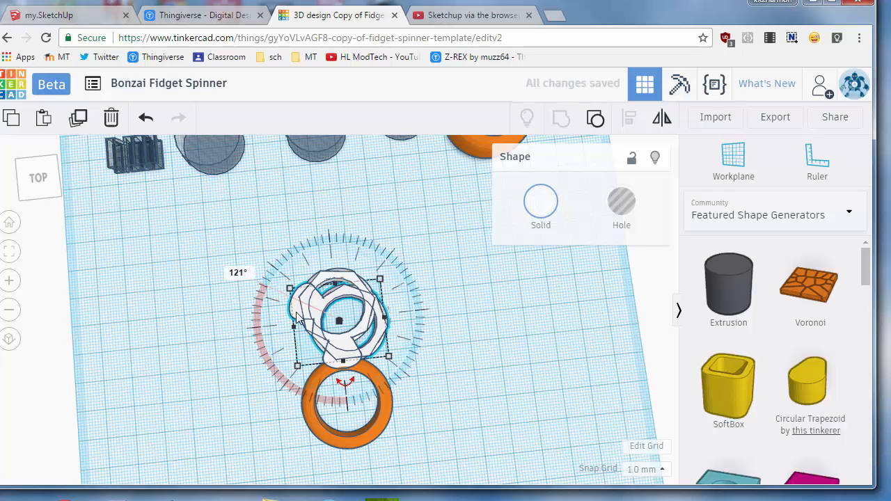
{"action": "left_click_drag", "start_coordinate": [297, 317], "coordinate": [381, 439]}
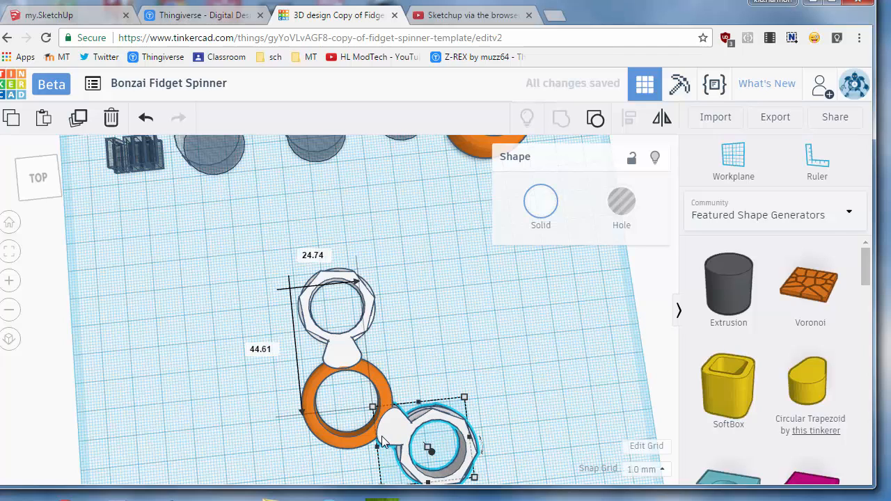
{"action": "key", "text": "ctrl+d"}
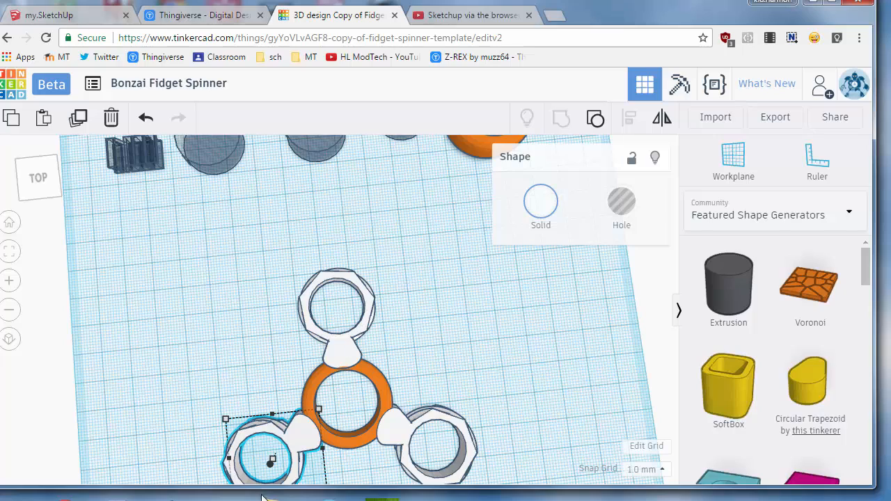
Nudge the lower-left arm one grid step up and one to the right so its trapezoid overlaps the orange ring
{"action": "left_click", "coordinate": [343, 444]}
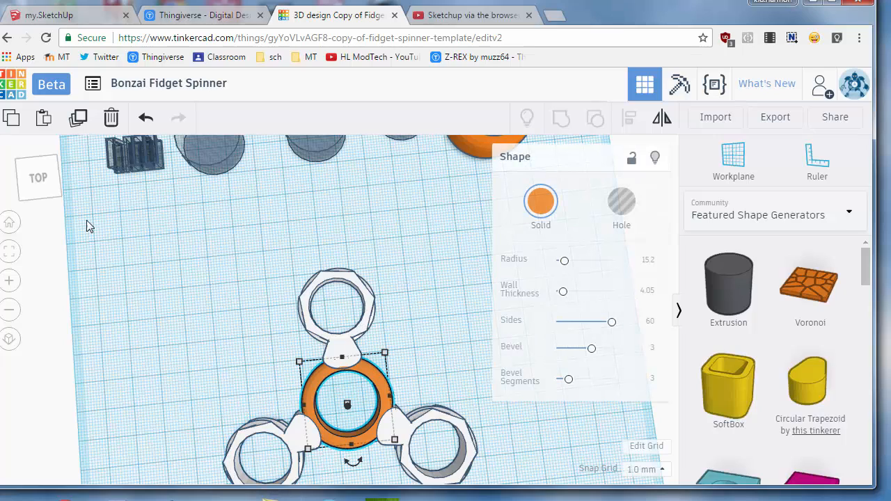
{"action": "left_click", "coordinate": [10, 254]}
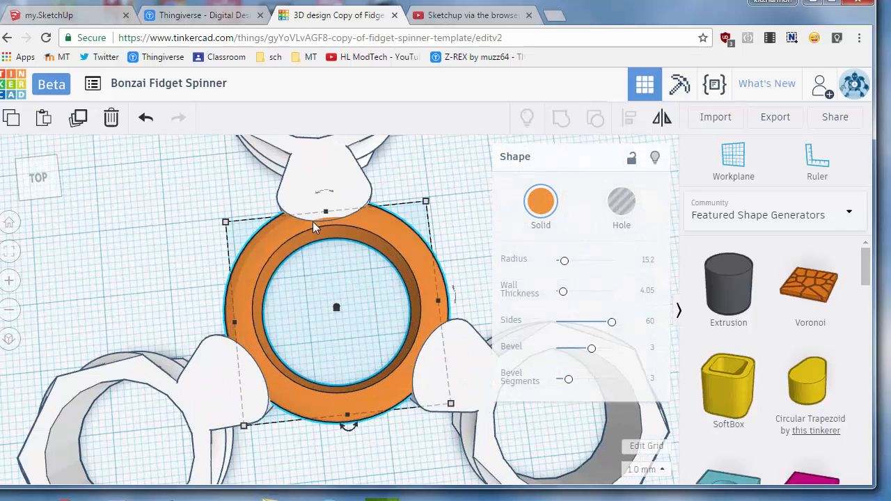
{"action": "left_click", "coordinate": [212, 403]}
{"action": "key", "text": "Up"}
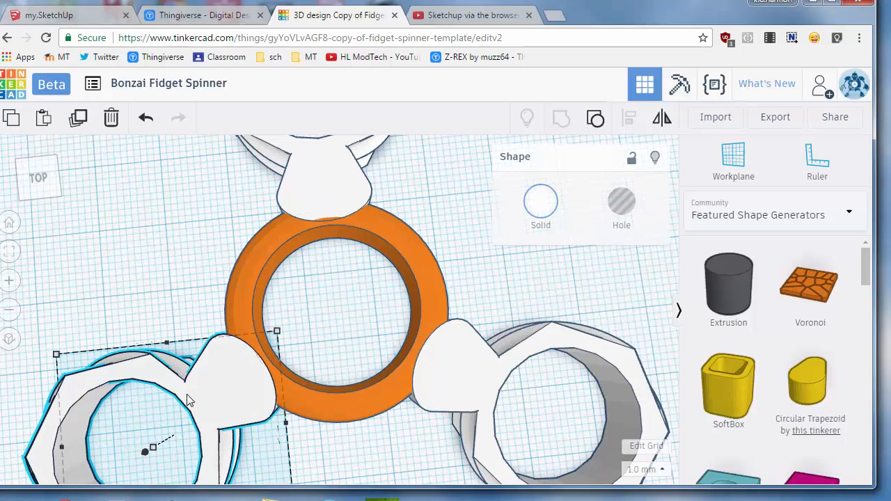
{"action": "key", "text": "Right"}
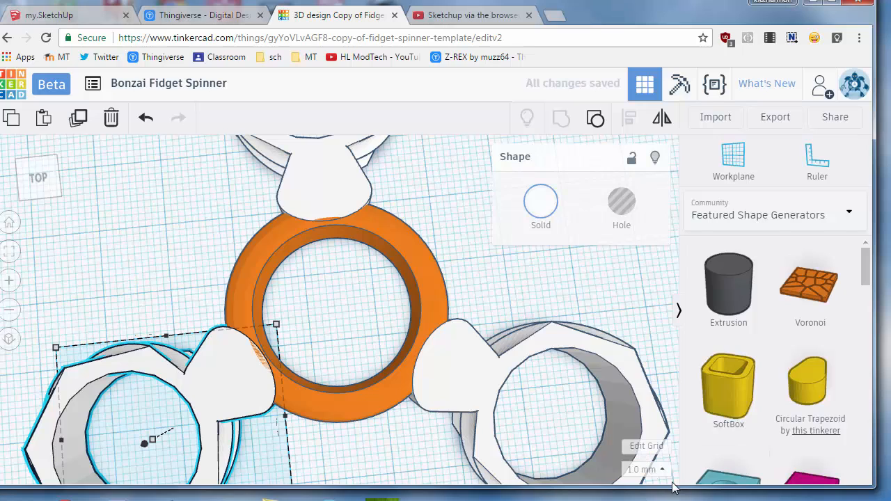
Try nudging the upper arm one grid step deeper into the orange ring, and move it back
{"action": "left_click", "coordinate": [327, 193]}
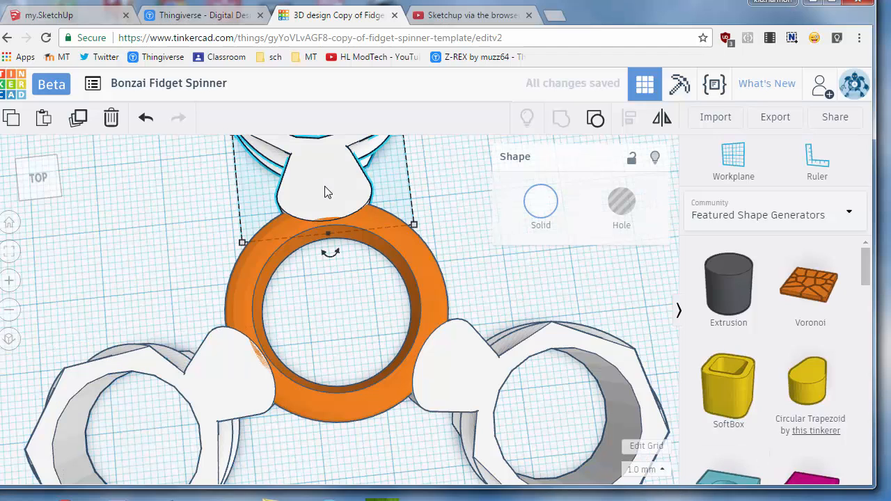
{"action": "key", "text": "Down"}
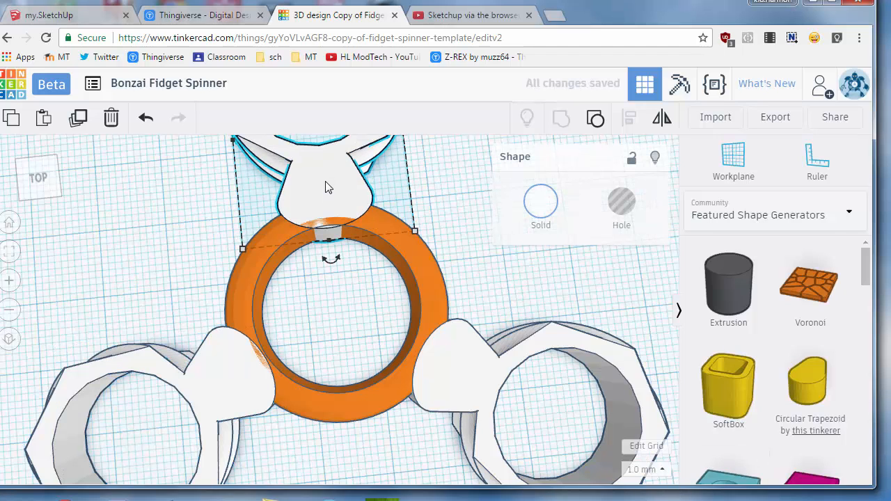
{"action": "key", "text": "Up"}
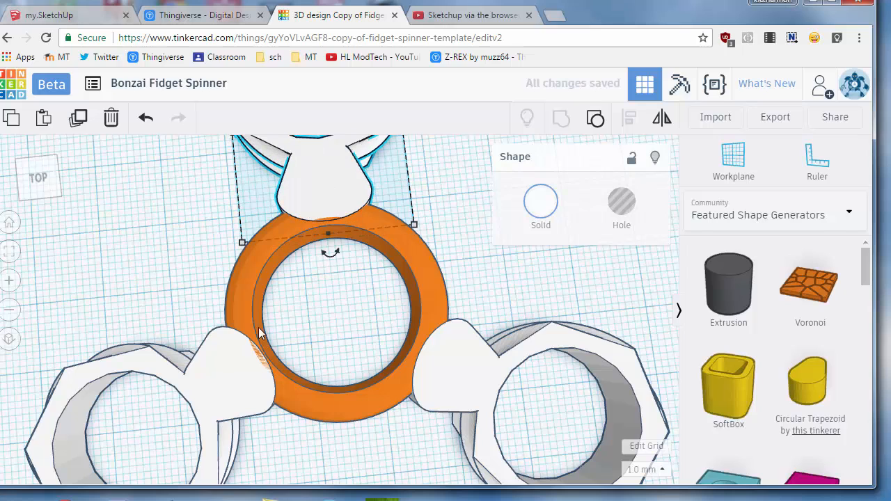
Set the snap grid to 0.5 mm and nudge the lower-left arm one step left and one down, clear of the ring's hole
{"action": "left_click", "coordinate": [245, 394]}
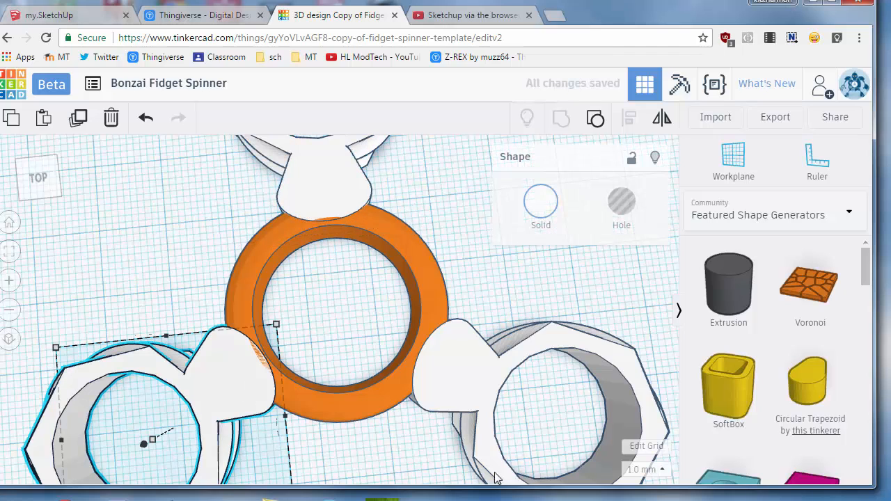
{"action": "left_click", "coordinate": [644, 469]}
{"action": "left_click", "coordinate": [641, 387]}
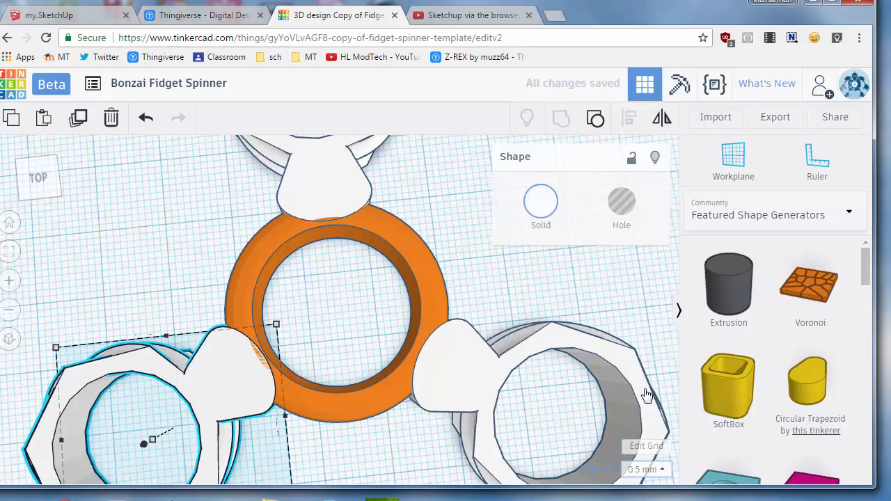
{"action": "key", "text": "Left"}
{"action": "key", "text": "Down"}
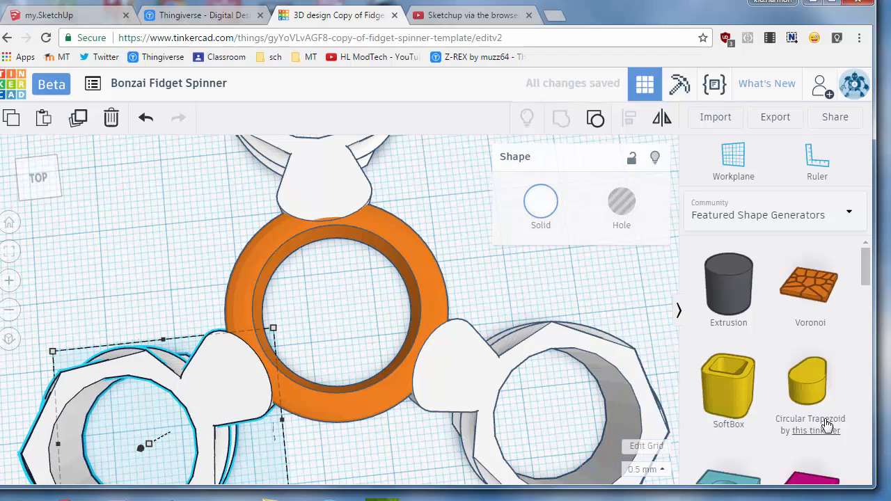
Nudge the lower-right arm upward along the orange ring in 0.5 mm steps so its trapezoid overlaps the ring's wall
{"action": "left_click", "coordinate": [491, 365]}
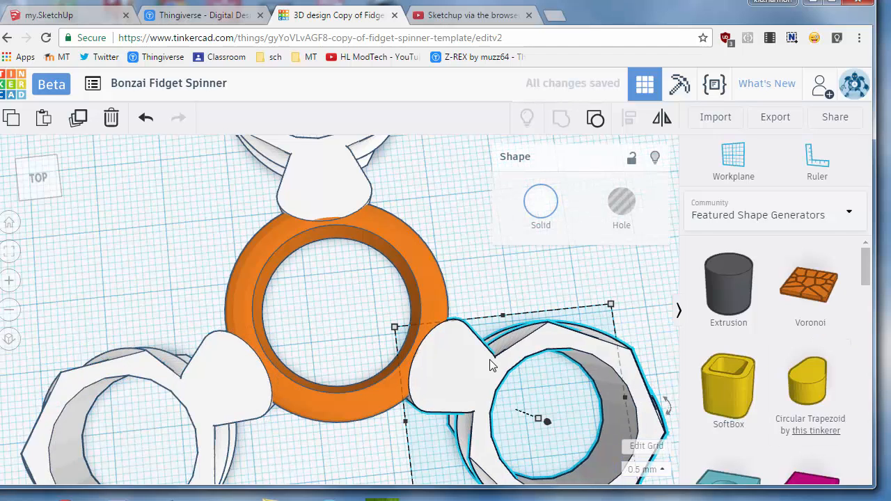
{"action": "key", "text": "Left"}
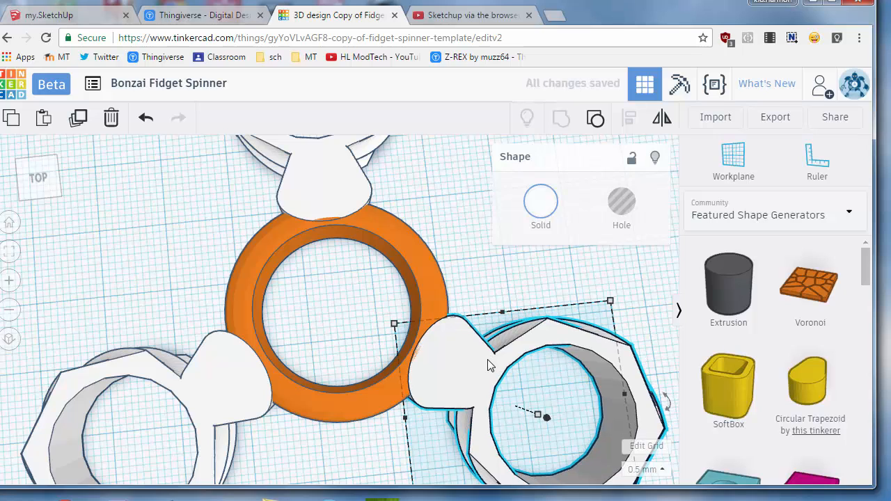
{"action": "key", "text": "Up"}
{"action": "key", "text": "Right"}
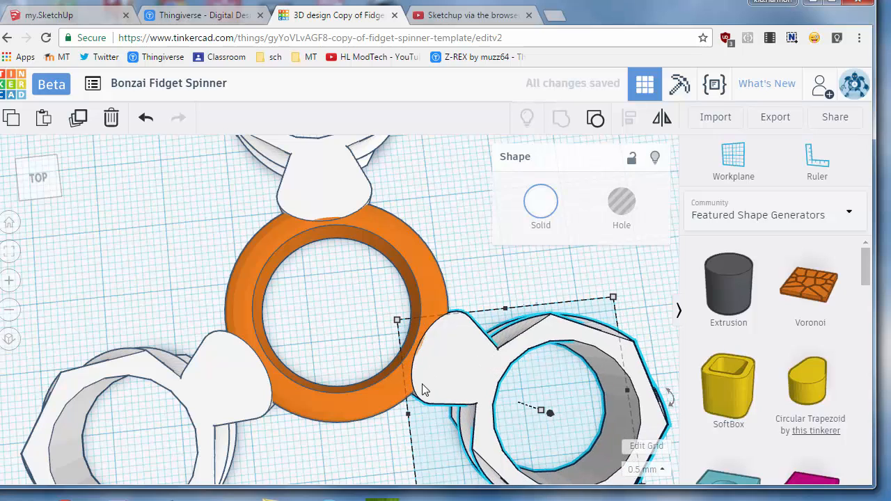
Align the lower-left and lower-right arms with each other along their upper edges
{"action": "left_click", "coordinate": [181, 415]}
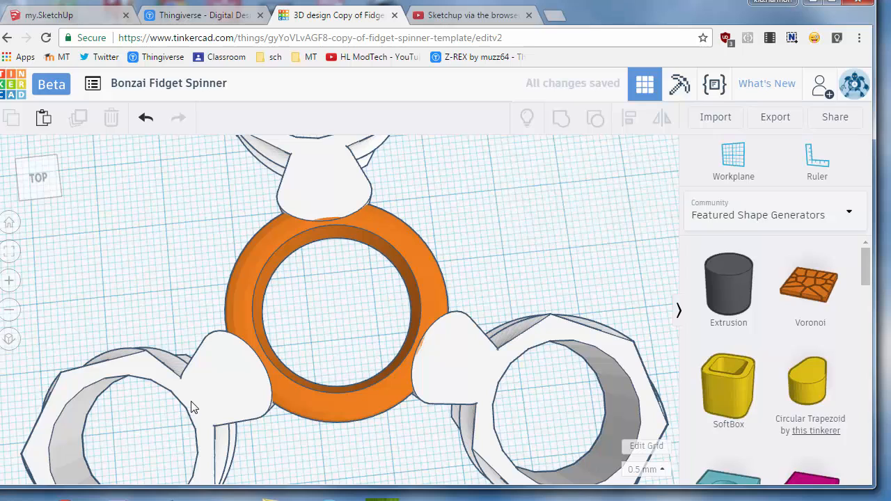
{"action": "left_click", "coordinate": [194, 408]}
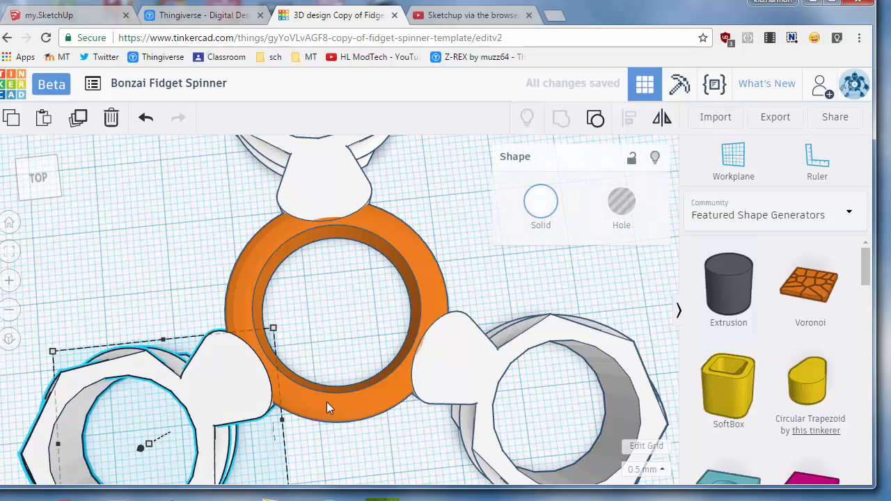
{"action": "left_click", "coordinate": [494, 372], "text": "shift"}
{"action": "left_click", "coordinate": [629, 117]}
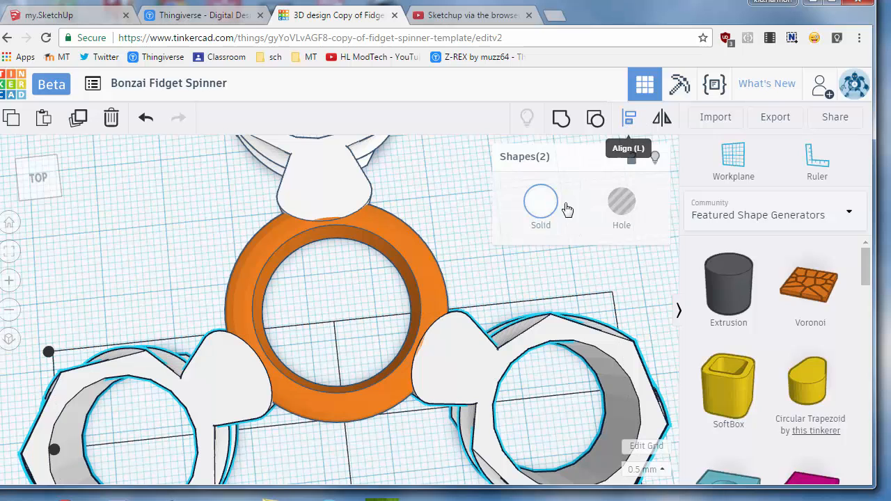
{"action": "left_click", "coordinate": [48, 351]}
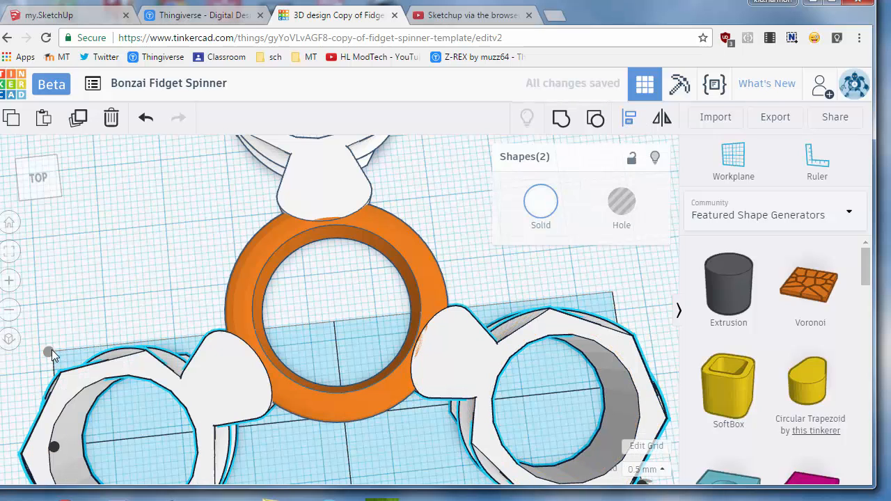
{"action": "left_click", "coordinate": [381, 309]}
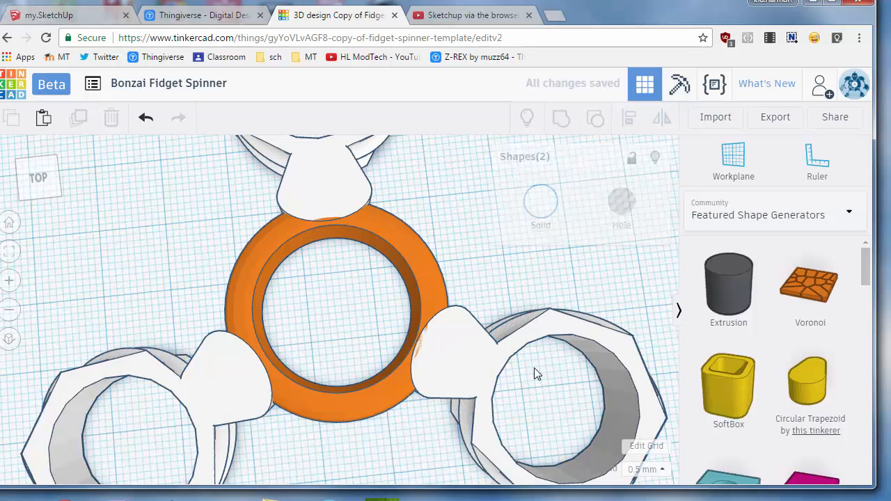
Nudge the lower-right arm 0.5 mm to the right so its trapezoid stays out of the orange ring's hole
{"action": "left_click", "coordinate": [420, 343]}
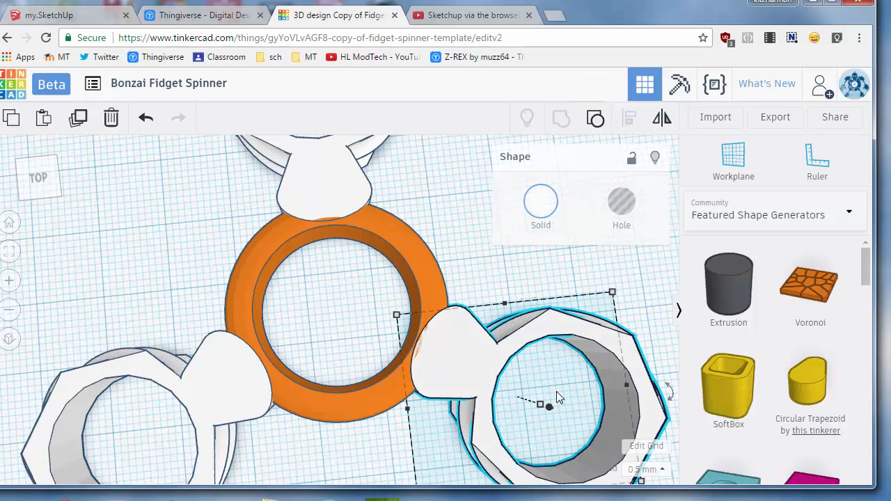
{"action": "key", "text": "Right"}
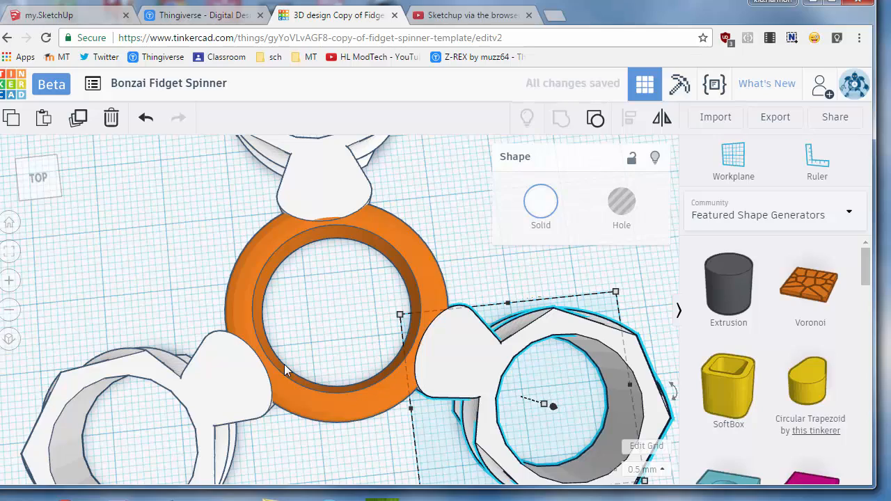
{"action": "left_click", "coordinate": [368, 322]}
{"action": "scroll", "coordinate": [335, 302], "scroll_direction": "down", "scroll_amount": 8}
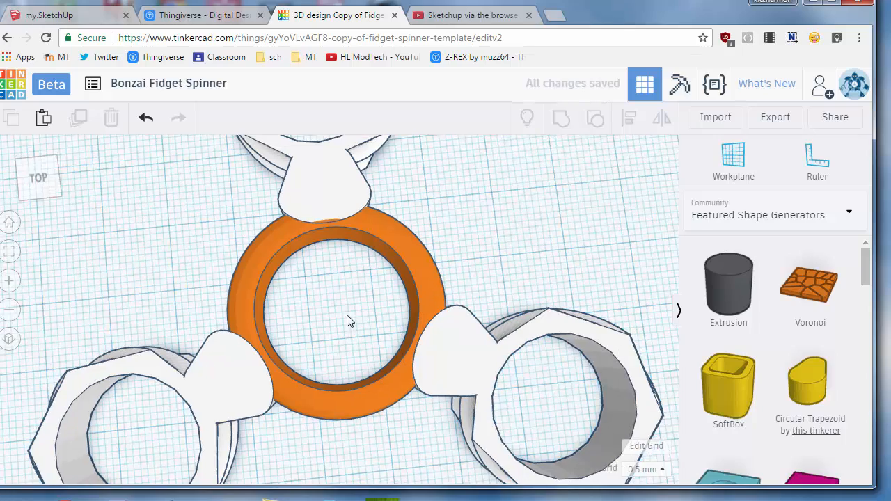
{"action": "scroll", "coordinate": [335, 305], "scroll_direction": "down", "scroll_amount": 2}
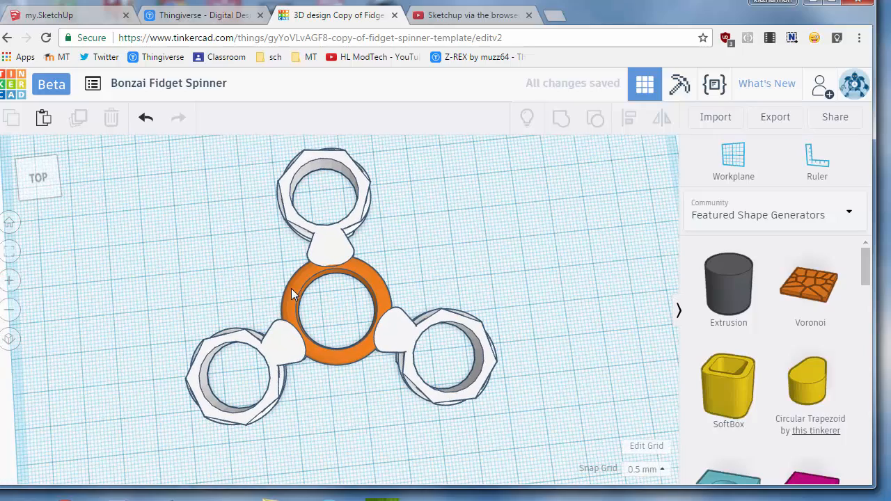
Group the orange centre ring and the three bearing arms into one solid spinner shape
{"action": "left_click_drag", "start_coordinate": [449, 374], "coordinate": [449, 376]}
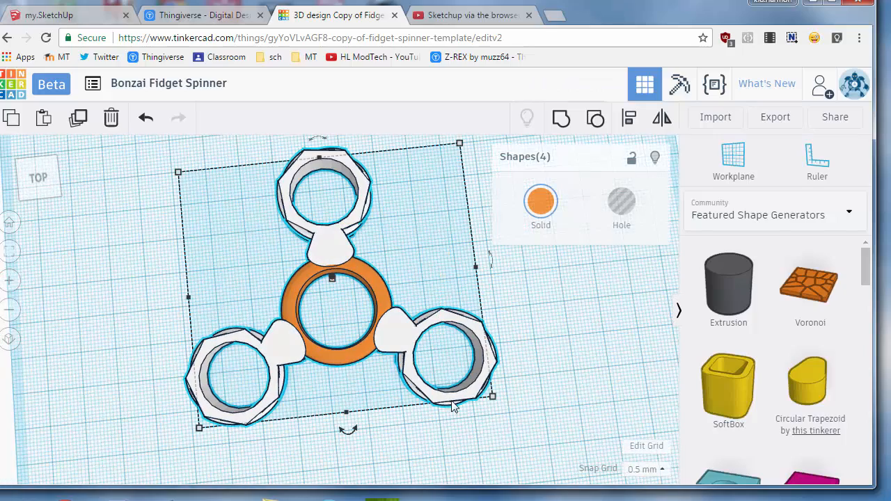
{"action": "left_click", "coordinate": [561, 118]}
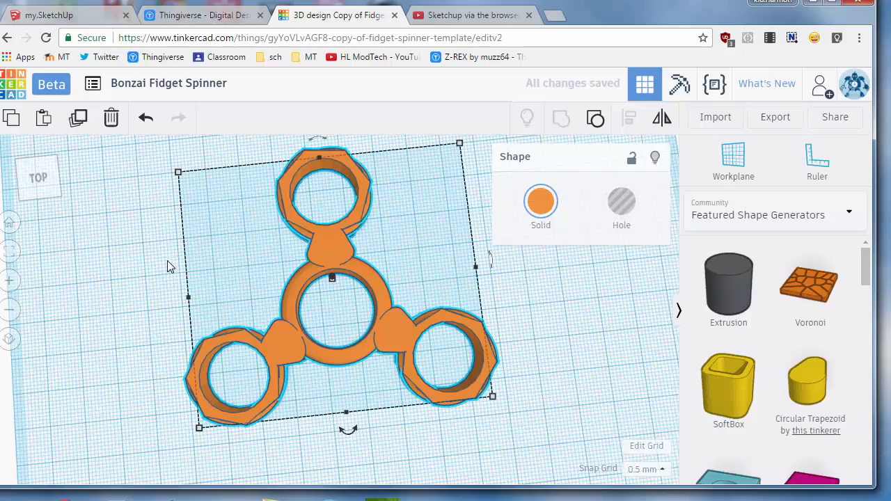
{"action": "scroll", "coordinate": [341, 389], "scroll_direction": "up", "scroll_amount": 2}
{"action": "right_click_drag", "start_coordinate": [342, 388], "coordinate": [204, 275]}
{"action": "scroll", "coordinate": [183, 232], "scroll_direction": "down", "scroll_amount": 2}
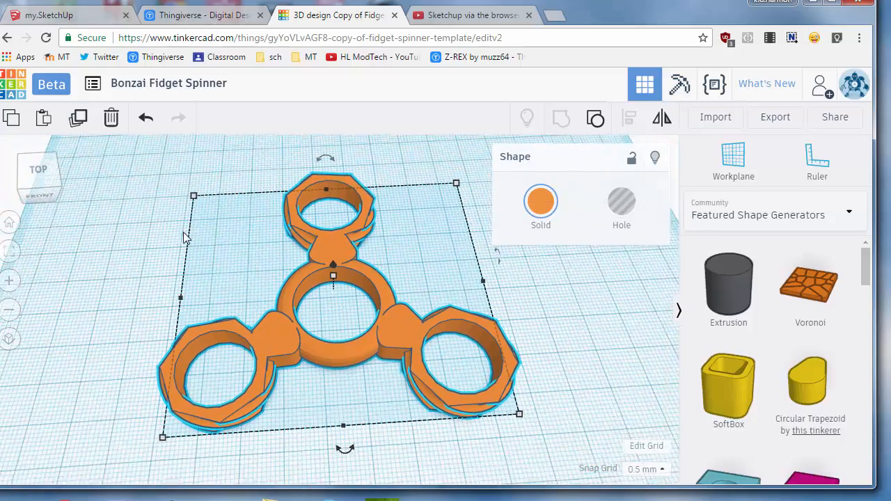
Copy the MH text hole from the row of spare parts and place it against the front of the centre ring
{"action": "scroll", "coordinate": [158, 222], "scroll_direction": "down", "scroll_amount": 2}
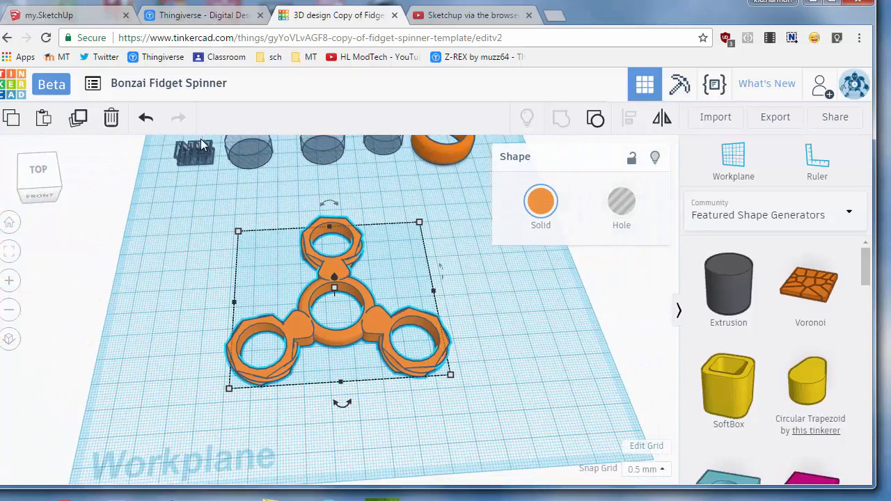
{"action": "left_click", "coordinate": [202, 148]}
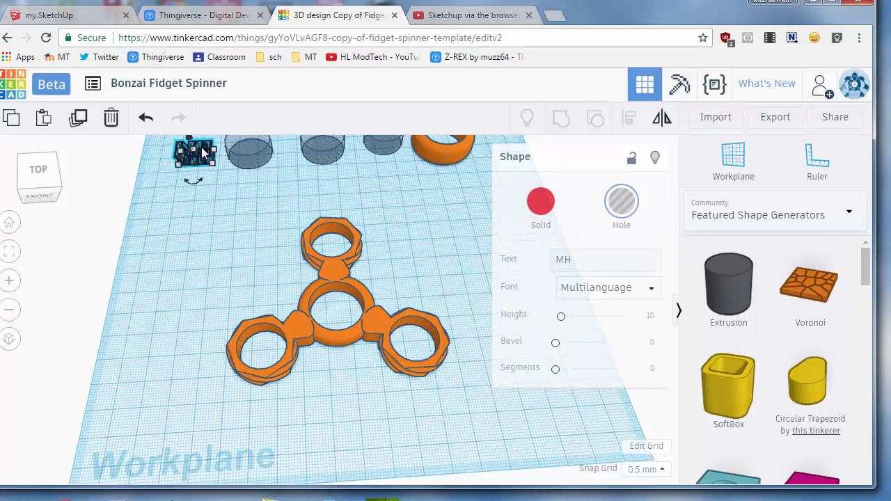
{"action": "left_click_drag", "start_coordinate": [201, 152], "coordinate": [356, 379]}
{"action": "right_click_drag", "start_coordinate": [357, 417], "coordinate": [353, 376]}
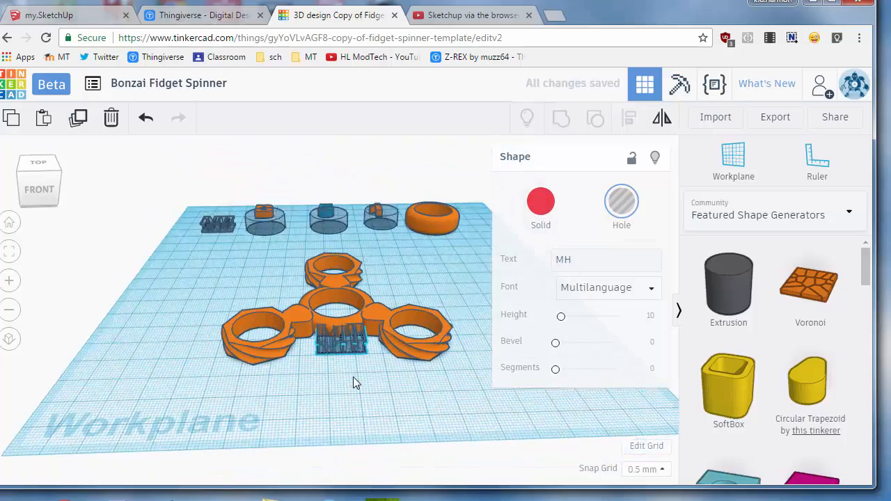
{"action": "scroll", "coordinate": [354, 379], "scroll_direction": "up", "scroll_amount": 5}
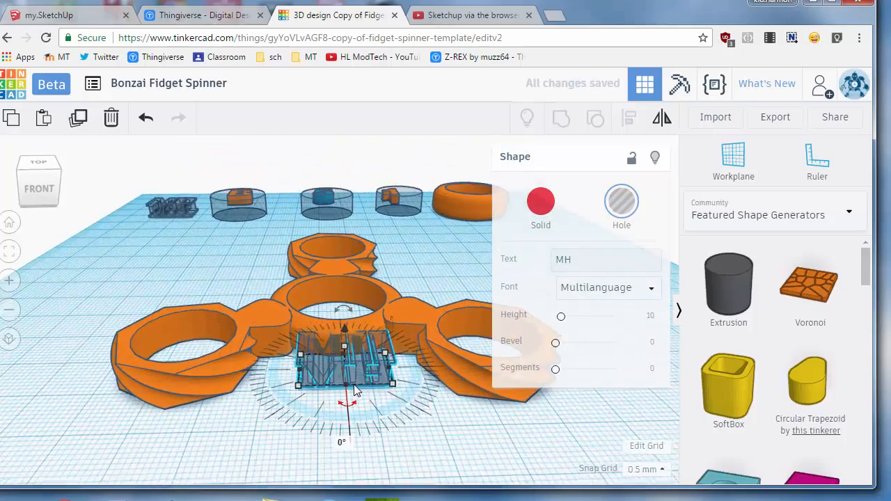
{"action": "scroll", "coordinate": [354, 390], "scroll_direction": "up", "scroll_amount": 3}
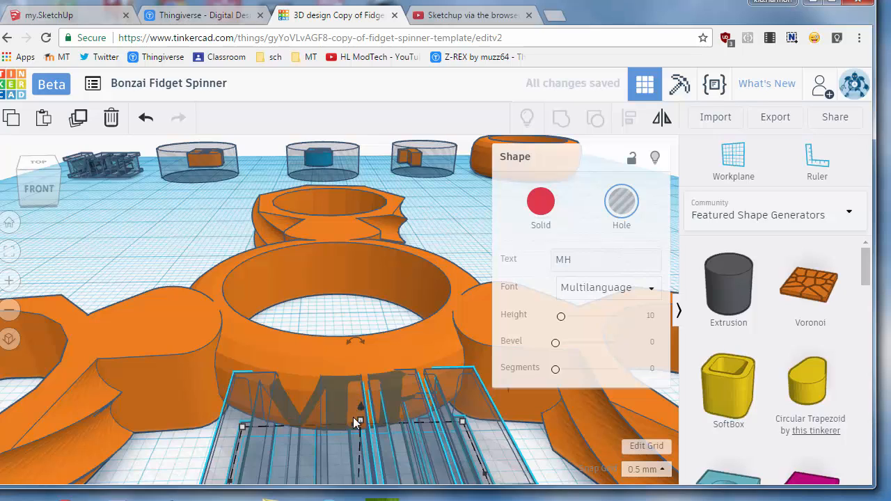
Nudge the MH text hole back into the centre ring's wall in 0.5 mm steps and raise it by 0.5 mm
{"action": "key", "text": "Up"}
{"action": "key", "text": "Up"}
{"action": "key", "text": "Up"}
{"action": "key", "text": "Up"}
{"action": "key", "text": "Up"}
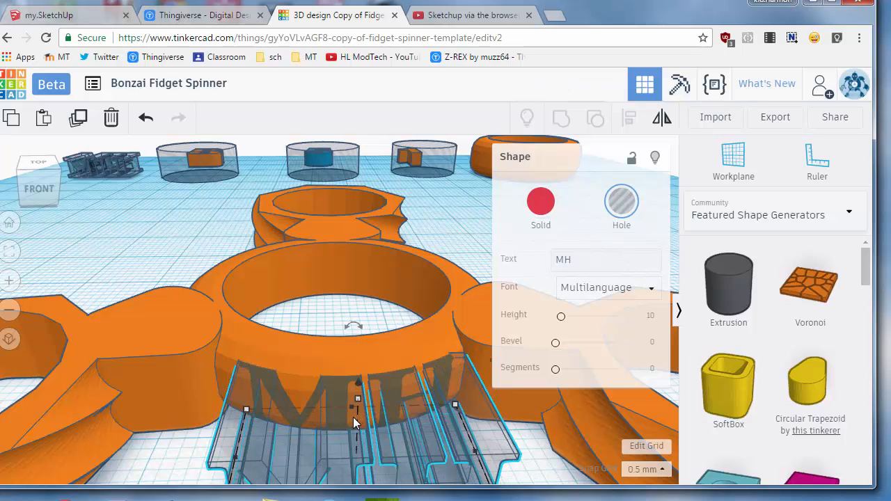
{"action": "left_click", "coordinate": [38, 166]}
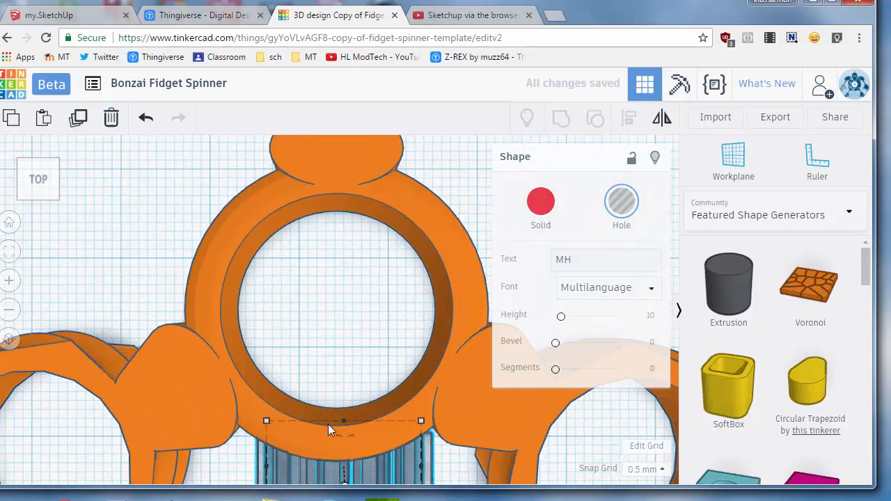
{"action": "right_click_drag", "start_coordinate": [339, 393], "coordinate": [345, 299]}
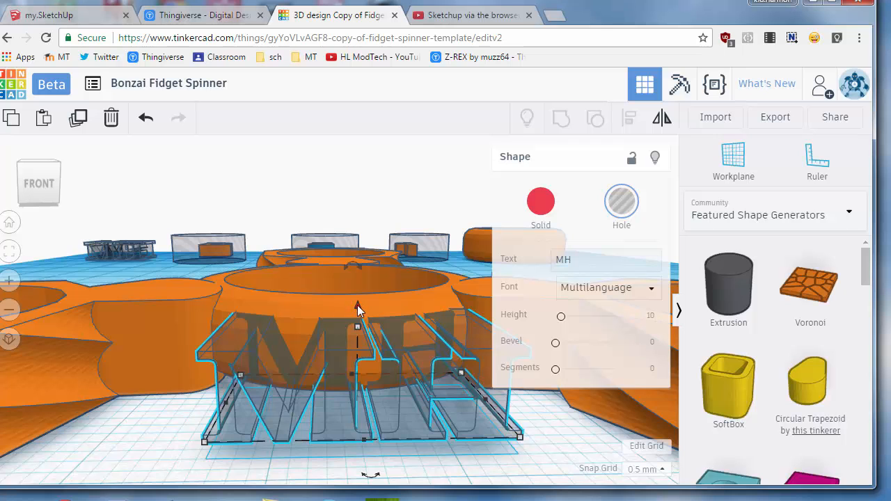
{"action": "left_click_drag", "start_coordinate": [357, 309], "coordinate": [358, 301]}
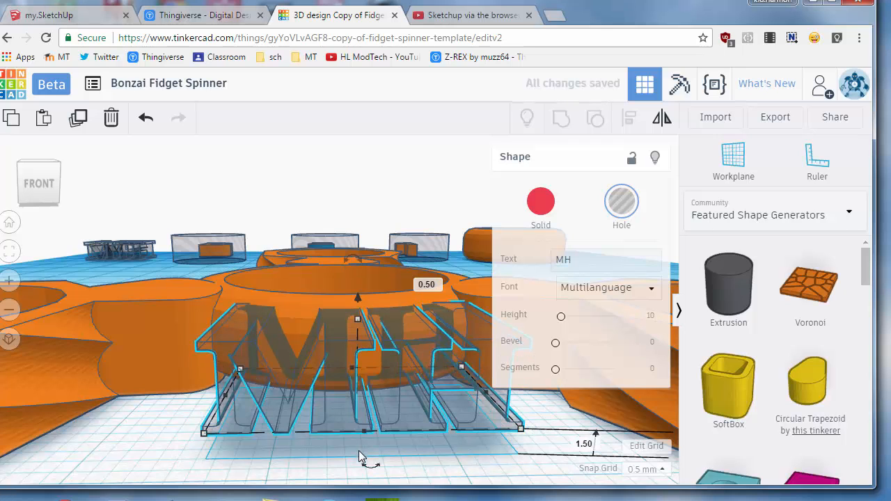
Group the placed MH text hole with the spinner to cut the letters into the centre ring's front wall
{"action": "right_click_drag", "start_coordinate": [223, 444], "coordinate": [151, 447]}
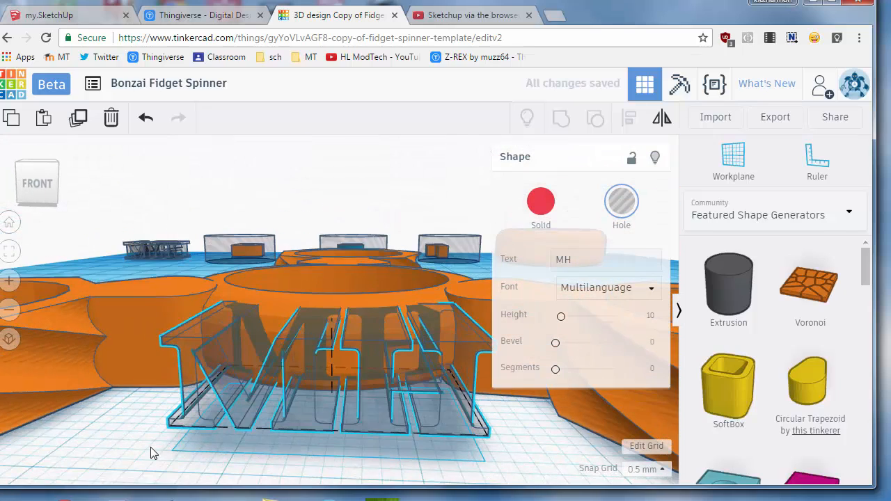
{"action": "left_click", "coordinate": [157, 252]}
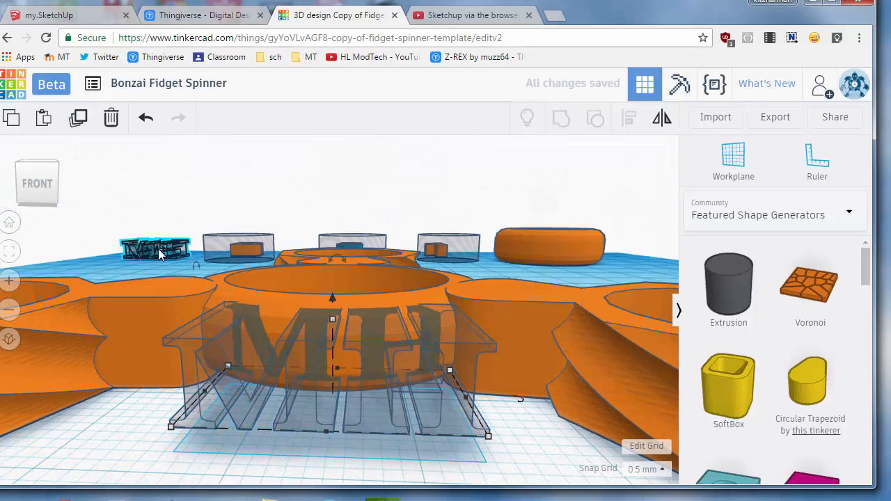
{"action": "left_click", "coordinate": [43, 168]}
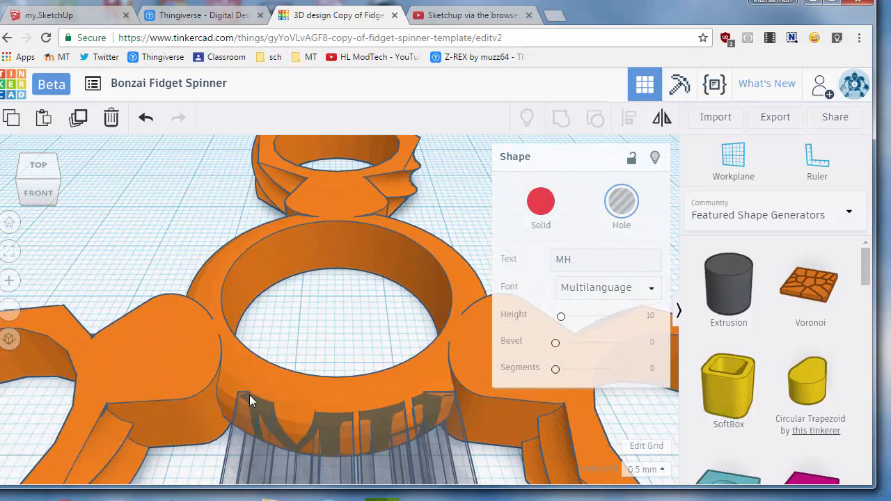
{"action": "left_click_drag", "start_coordinate": [408, 448], "coordinate": [408, 448]}
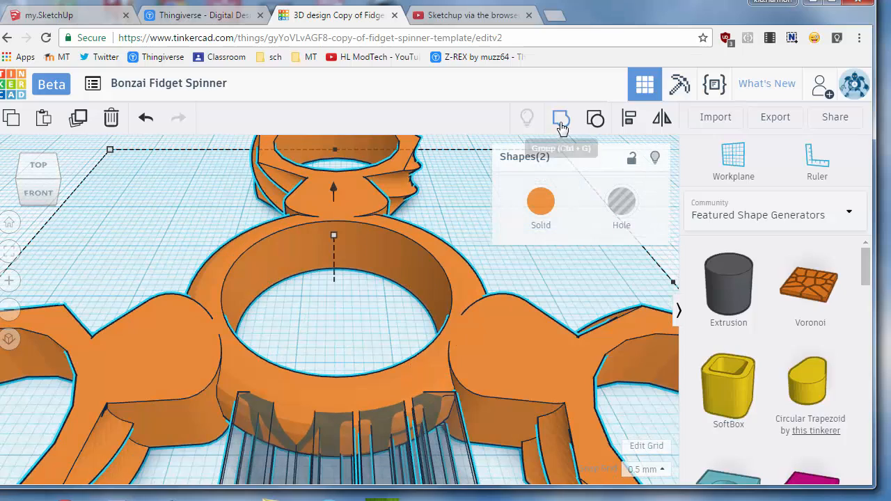
{"action": "key", "text": "ctrl+g"}
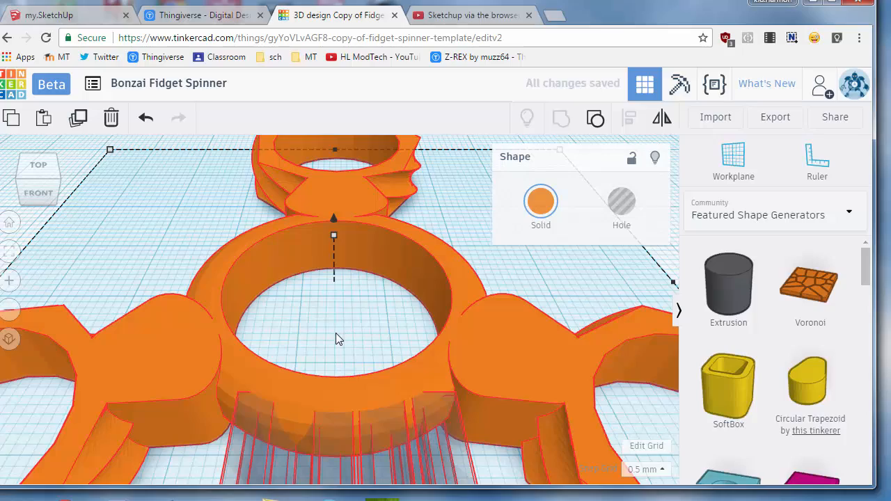
{"action": "right_click_drag", "start_coordinate": [336, 328], "coordinate": [426, 430]}
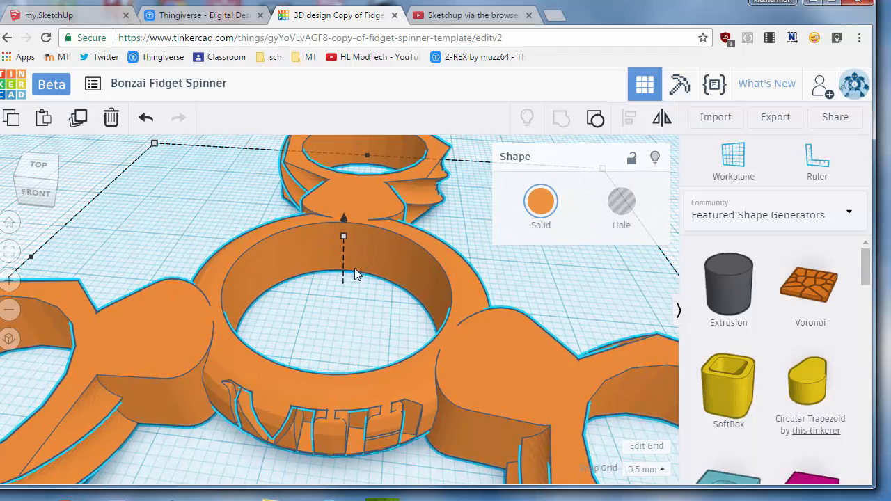
Ungroup the spinner and text, adjust the MH text hole's placement on the ring, and regroup them to recut the letters
{"action": "key", "text": "ctrl+shift+g"}
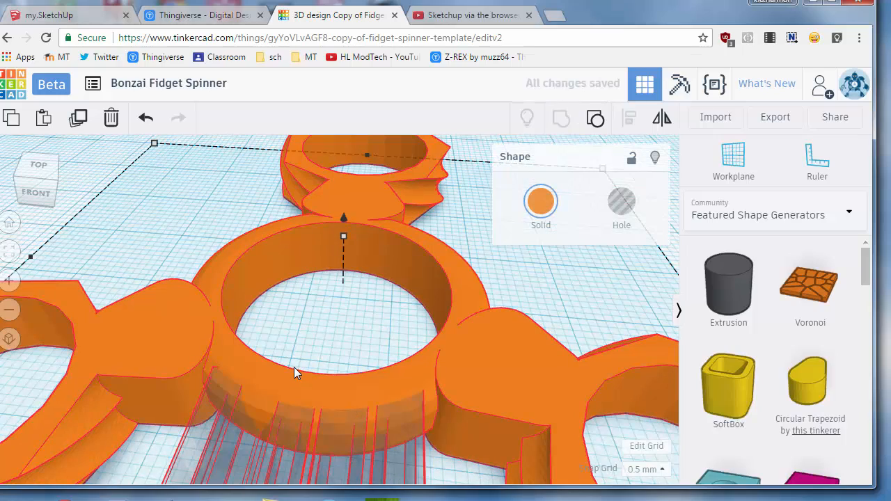
{"action": "mouse_move", "coordinate": [323, 332]}
{"action": "right_mouse_down"}
{"action": "mouse_move", "coordinate": [330, 287]}
{"action": "mouse_move", "coordinate": [317, 336]}
{"action": "right_mouse_up"}
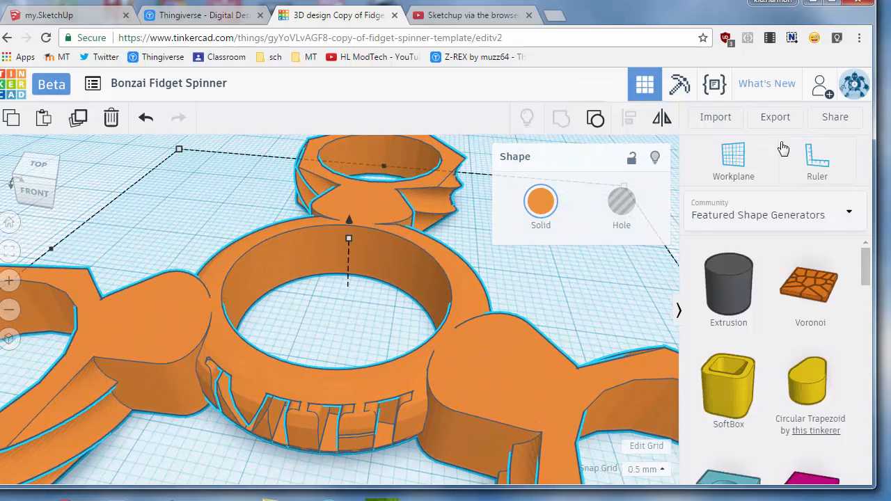
Open the sharing options for the Bonzai Fidget Spinner design
{"action": "left_click", "coordinate": [835, 116]}
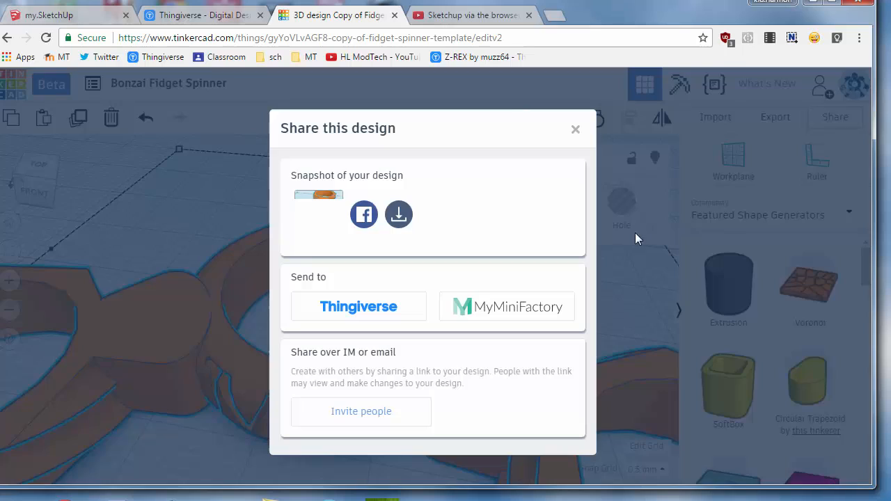